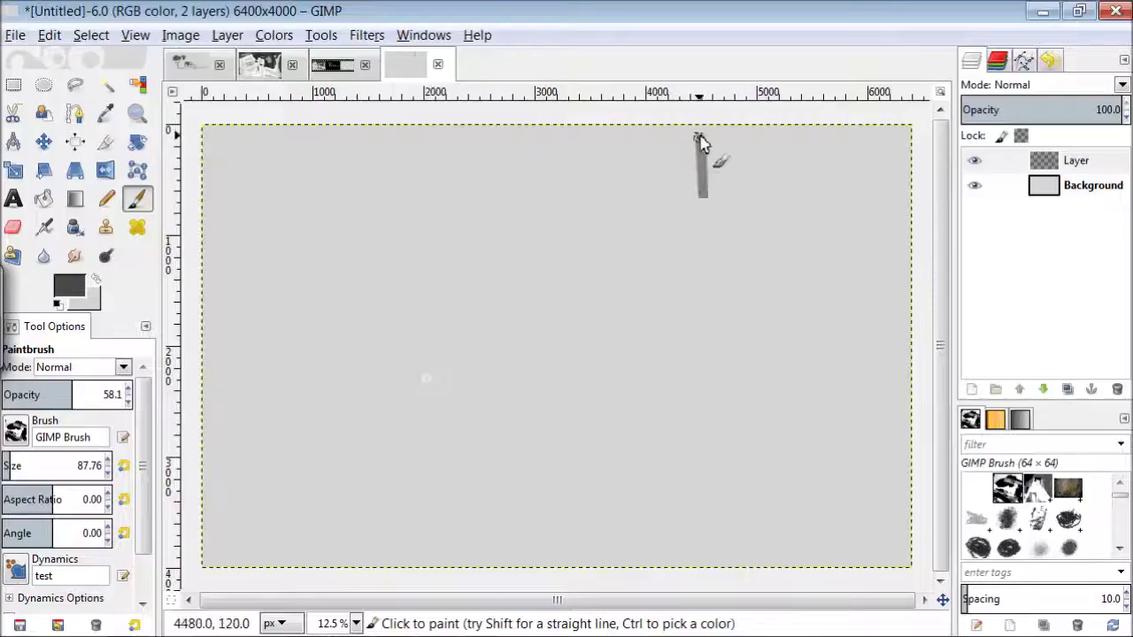
Step: Brush a dark vertical post and a long horizontal beam forming a cross on the canvas
mouse_move(698, 142)
left_mouse_down()
mouse_move(748, 254)
mouse_move(731, 224)
mouse_move(746, 324)
mouse_move(731, 505)
mouse_move(731, 458)
mouse_move(755, 528)
left_mouse_up()
mouse_move(902, 251)
left_mouse_down()
mouse_move(834, 248)
mouse_move(839, 286)
mouse_move(806, 270)
mouse_move(774, 291)
mouse_move(584, 257)
mouse_move(438, 251)
mouse_move(486, 278)
mouse_move(590, 277)
mouse_move(691, 233)
mouse_move(613, 248)
mouse_move(522, 233)
mouse_move(448, 268)
mouse_move(306, 259)
mouse_move(713, 308)
mouse_move(726, 557)
left_mouse_up()
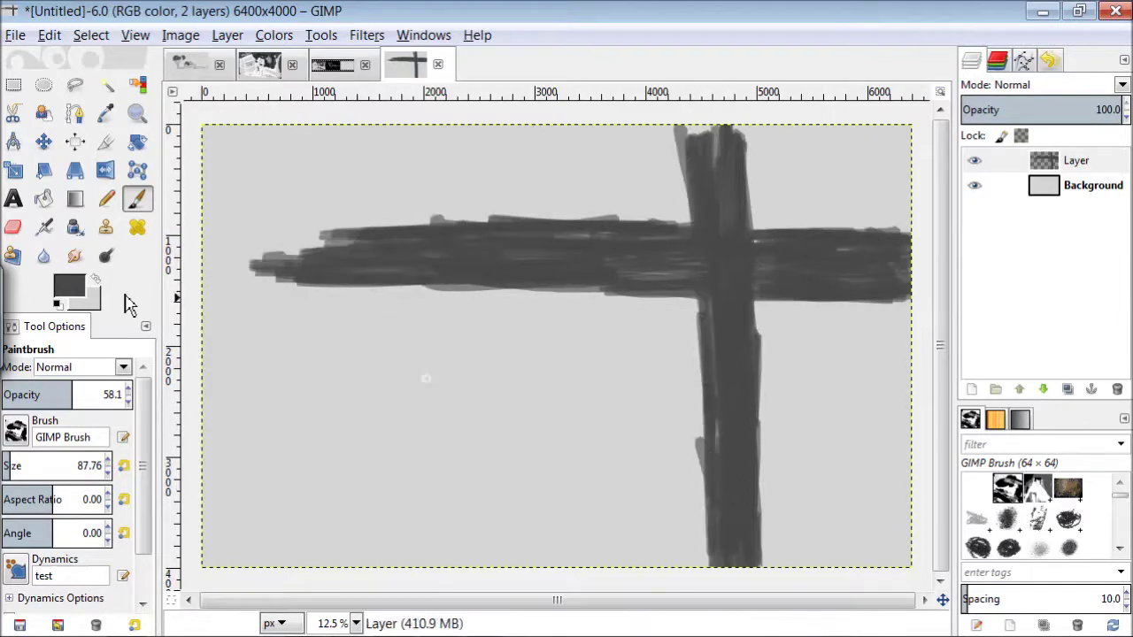
Step: With GIMP Brush #1, paint grey hanging lines, a looped shape and a blob from the top
left_click(16, 431)
left_click(40, 168)
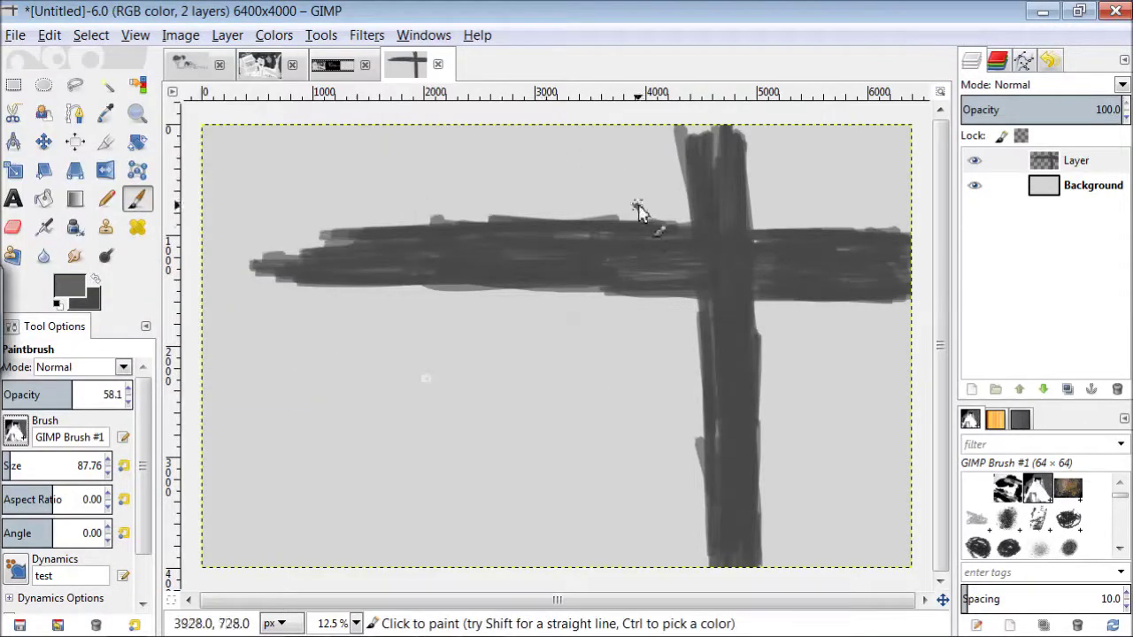
mouse_move(599, 195)
left_mouse_down()
mouse_move(619, 177)
mouse_move(615, 214)
left_mouse_up()
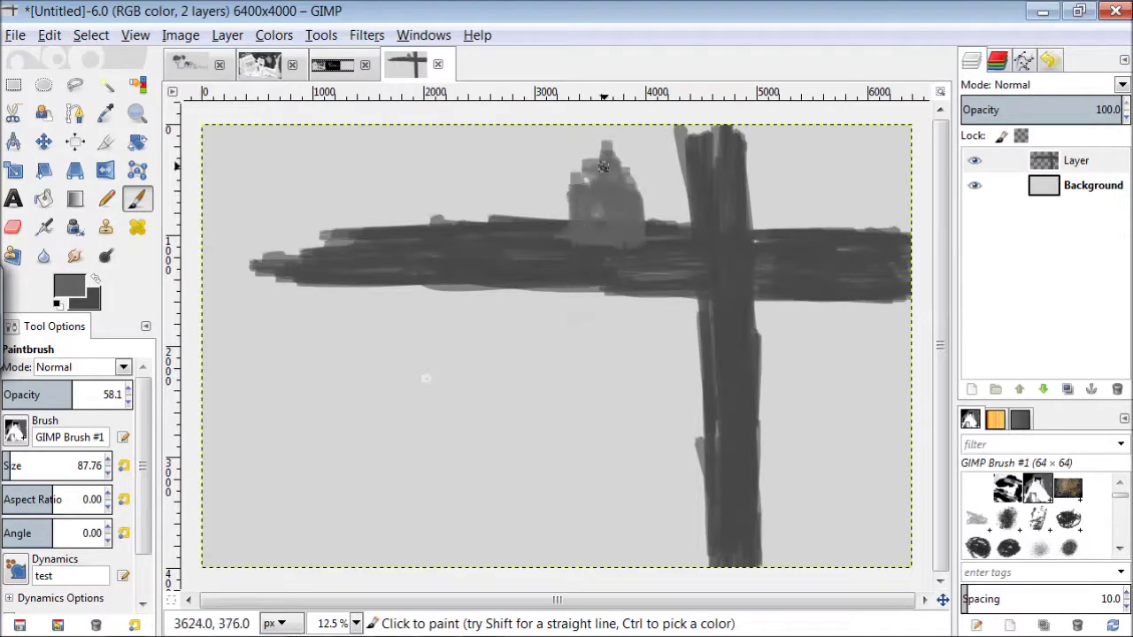
left_click_drag(652, 126, 658, 412)
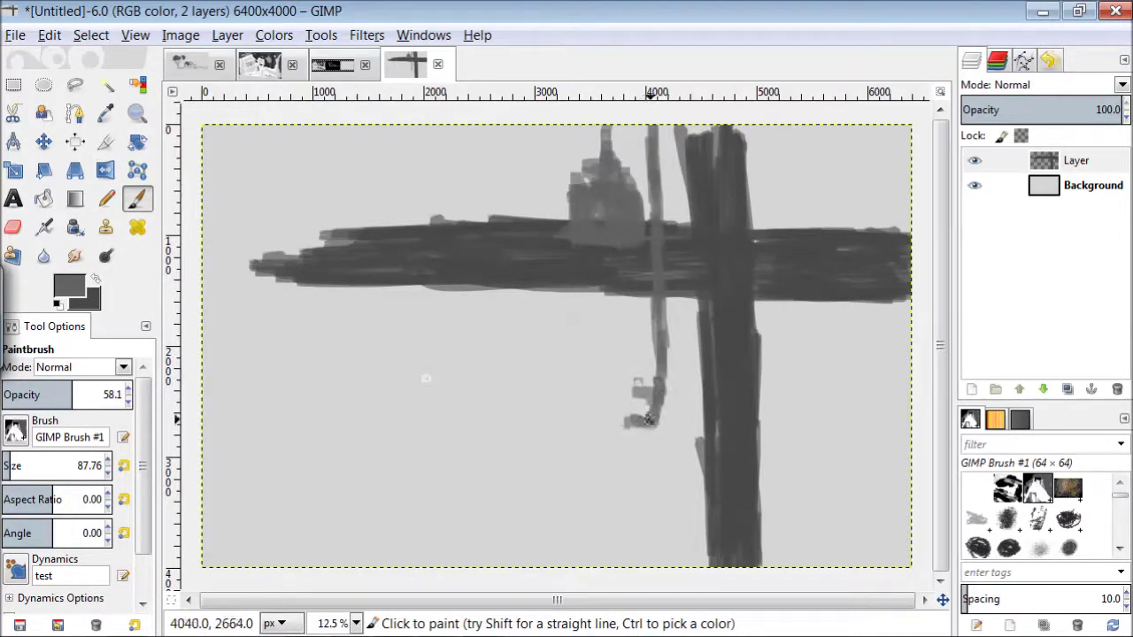
mouse_move(652, 462)
left_mouse_down()
mouse_move(642, 513)
mouse_move(571, 514)
mouse_move(654, 545)
mouse_move(602, 535)
mouse_move(584, 469)
left_mouse_up()
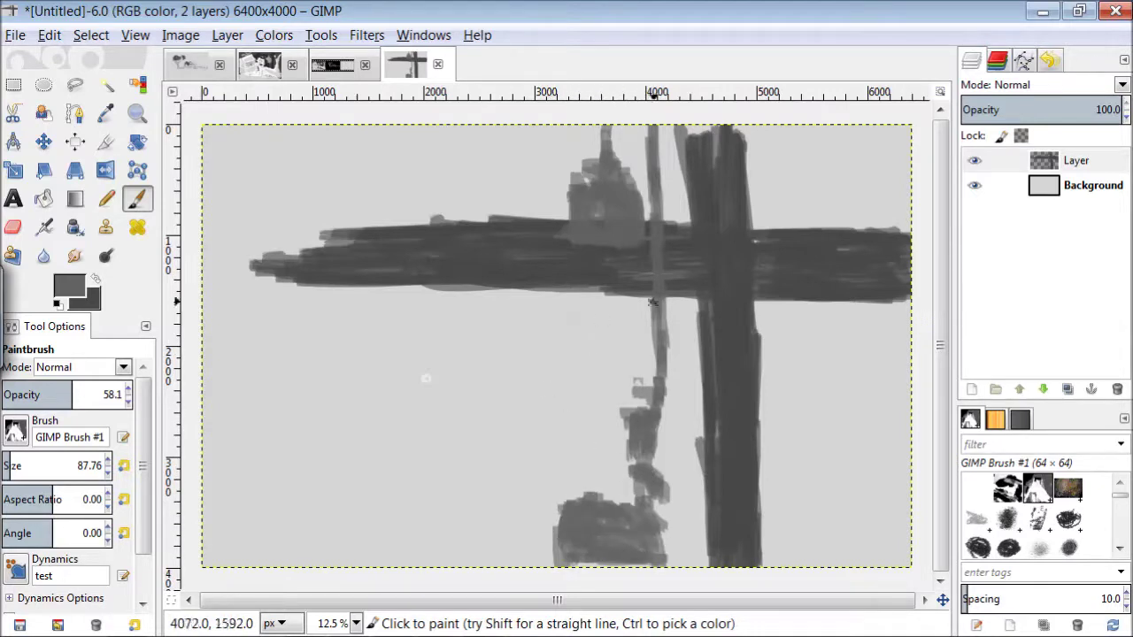
mouse_move(352, 128)
left_mouse_down()
mouse_move(347, 336)
mouse_move(363, 378)
mouse_move(352, 392)
mouse_move(370, 422)
mouse_move(320, 426)
mouse_move(351, 467)
mouse_move(375, 476)
left_mouse_up()
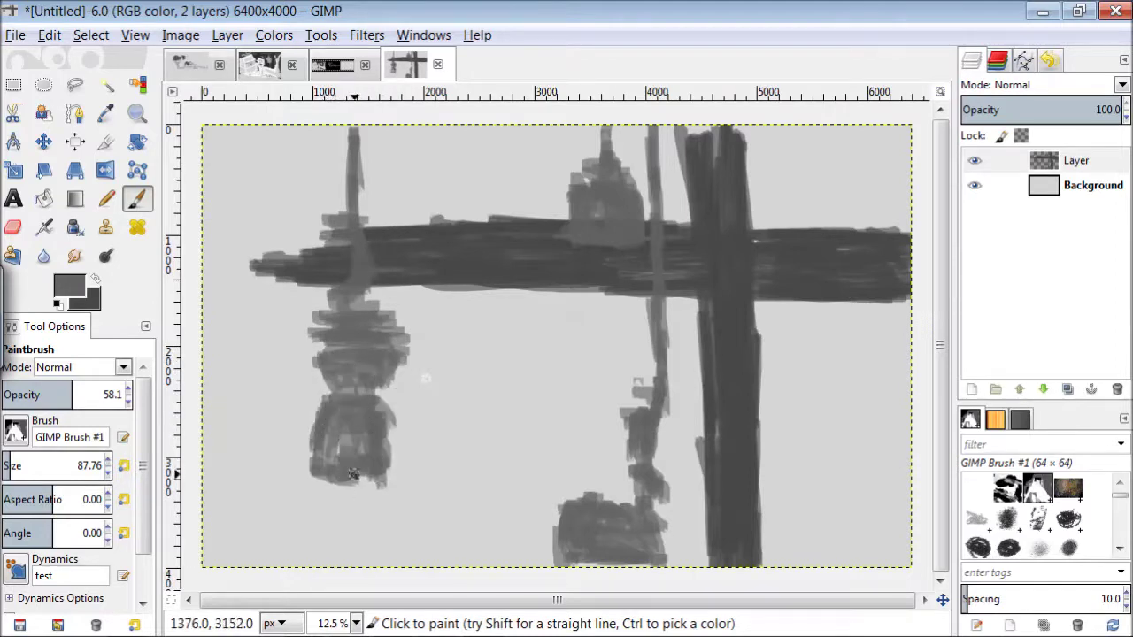
mouse_move(306, 411)
left_mouse_down()
mouse_move(236, 396)
mouse_move(260, 420)
mouse_move(236, 444)
mouse_move(283, 439)
mouse_move(241, 337)
mouse_move(260, 131)
mouse_move(264, 301)
left_mouse_up()
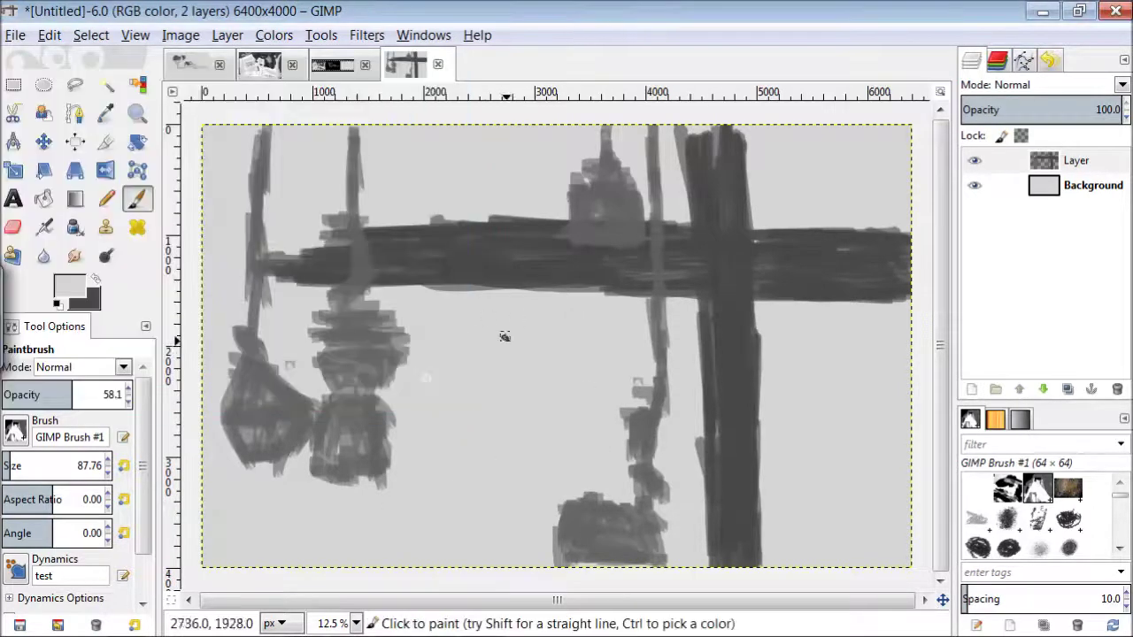
Step: Paint a band of near-white light beneath the beam on both sides
left_click_drag(575, 314, 471, 293)
mouse_move(591, 299)
left_mouse_down()
mouse_move(631, 311)
mouse_move(600, 379)
mouse_move(669, 314)
mouse_move(596, 345)
mouse_move(420, 360)
mouse_move(427, 341)
mouse_move(370, 299)
mouse_move(518, 346)
left_mouse_up()
mouse_move(756, 309)
left_mouse_down()
mouse_move(898, 342)
mouse_move(759, 344)
mouse_move(829, 362)
left_mouse_up()
mouse_move(305, 367)
left_mouse_down()
mouse_move(267, 338)
mouse_move(332, 328)
mouse_move(223, 345)
left_mouse_up()
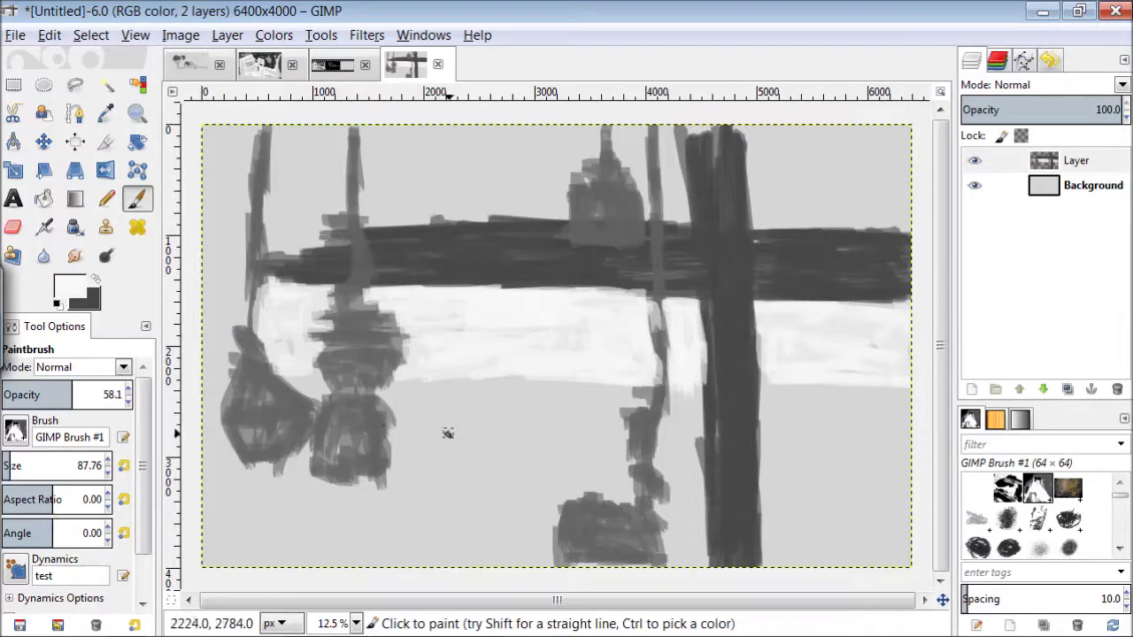
Step: Outline three dark shelf boxes and shelf lines below the beam
left_click(71, 287)
key("Escape")
mouse_move(682, 304)
left_mouse_down()
mouse_move(695, 312)
mouse_move(590, 397)
left_mouse_up()
left_click_drag(582, 336, 594, 477)
left_click_drag(791, 481, 909, 480)
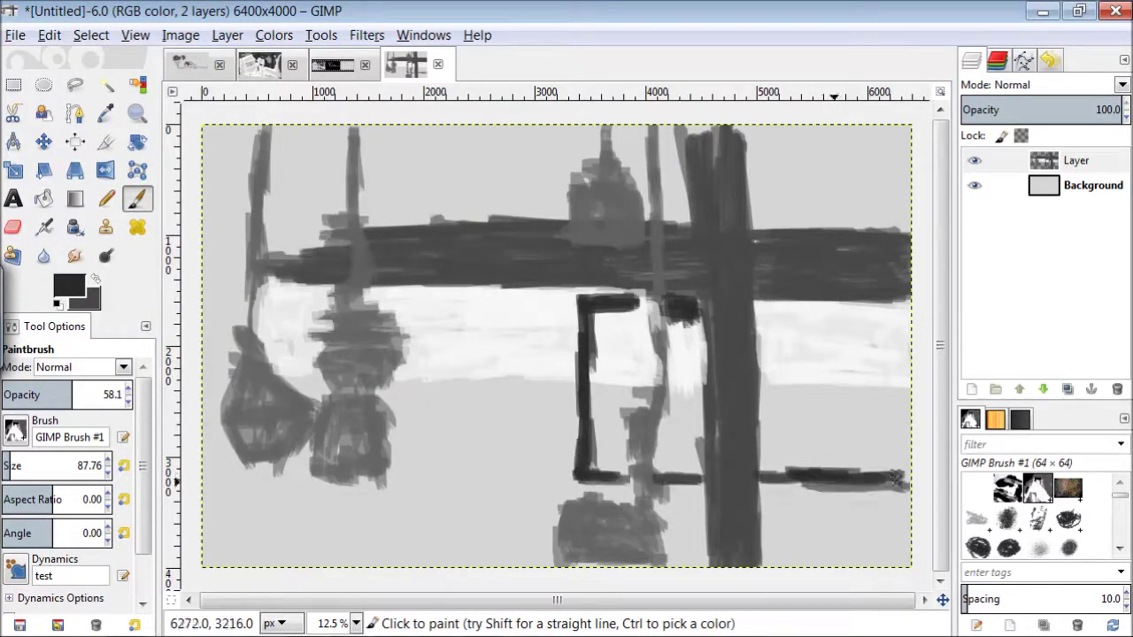
mouse_move(540, 285)
left_mouse_down()
mouse_move(538, 478)
mouse_move(442, 289)
mouse_move(365, 290)
left_mouse_up()
left_click_drag(542, 475, 393, 476)
left_click_drag(759, 305, 909, 305)
left_click_drag(221, 466, 320, 462)
mouse_move(340, 289)
left_mouse_down()
mouse_move(234, 286)
mouse_move(209, 464)
left_mouse_up()
left_click_drag(206, 285, 317, 283)
Step: Swap to the light colour and fill the gaps and shelf boxes with light paint
key("x")
mouse_move(553, 395)
left_mouse_down()
mouse_move(562, 478)
mouse_move(588, 500)
left_mouse_up()
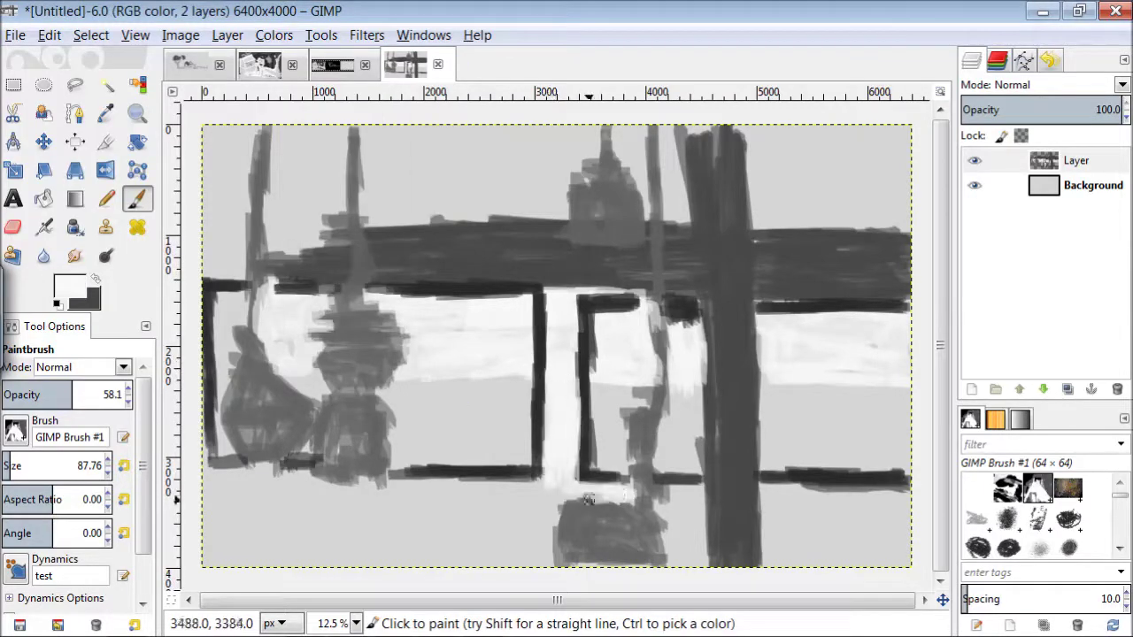
left_click_drag(511, 486, 549, 564)
mouse_move(524, 390)
left_mouse_down()
mouse_move(517, 449)
mouse_move(458, 431)
mouse_move(415, 434)
mouse_move(444, 428)
left_mouse_up()
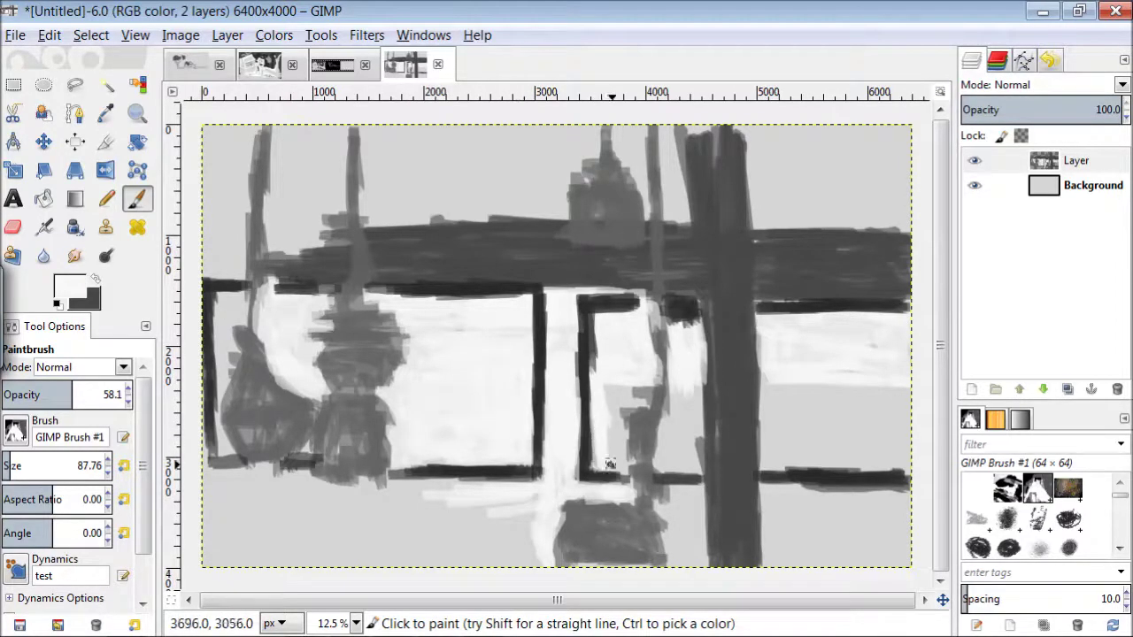
mouse_move(693, 391)
left_mouse_down()
mouse_move(671, 410)
mouse_move(698, 458)
mouse_move(683, 529)
mouse_move(688, 497)
mouse_move(774, 422)
mouse_move(836, 413)
mouse_move(862, 429)
mouse_move(804, 446)
left_mouse_up()
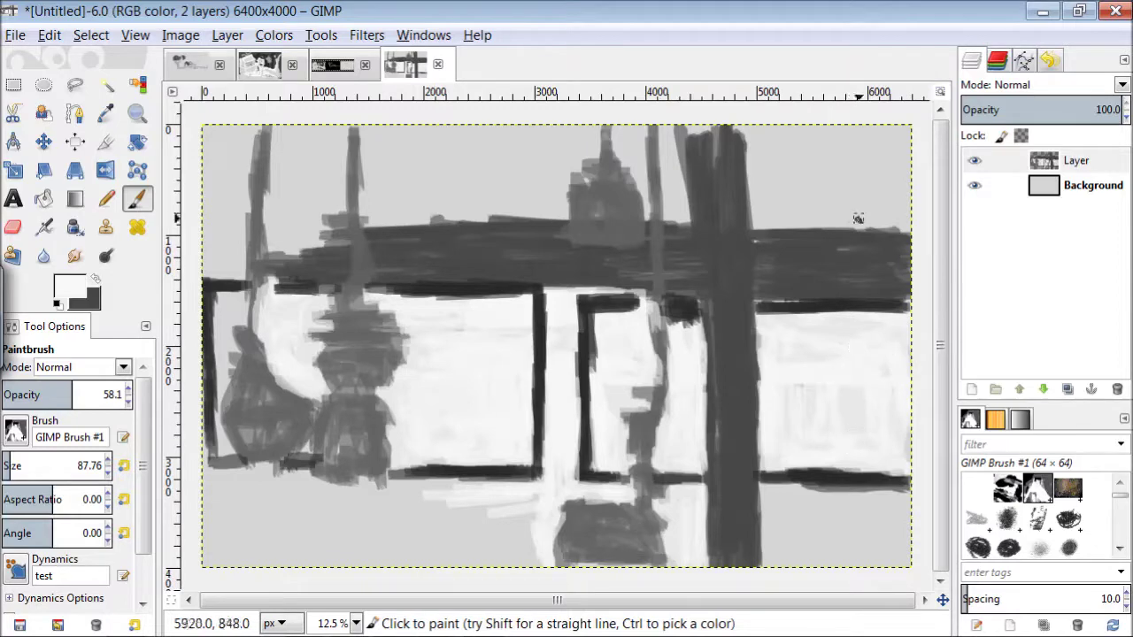
Step: Brighten the strip beside the dark post and the whole area above the beam
mouse_move(753, 175)
left_mouse_down()
mouse_move(779, 219)
mouse_move(770, 206)
left_mouse_up()
mouse_move(658, 179)
left_mouse_down()
mouse_move(681, 212)
mouse_move(668, 133)
mouse_move(642, 143)
mouse_move(907, 163)
mouse_move(819, 185)
mouse_move(879, 157)
mouse_move(886, 183)
left_mouse_up()
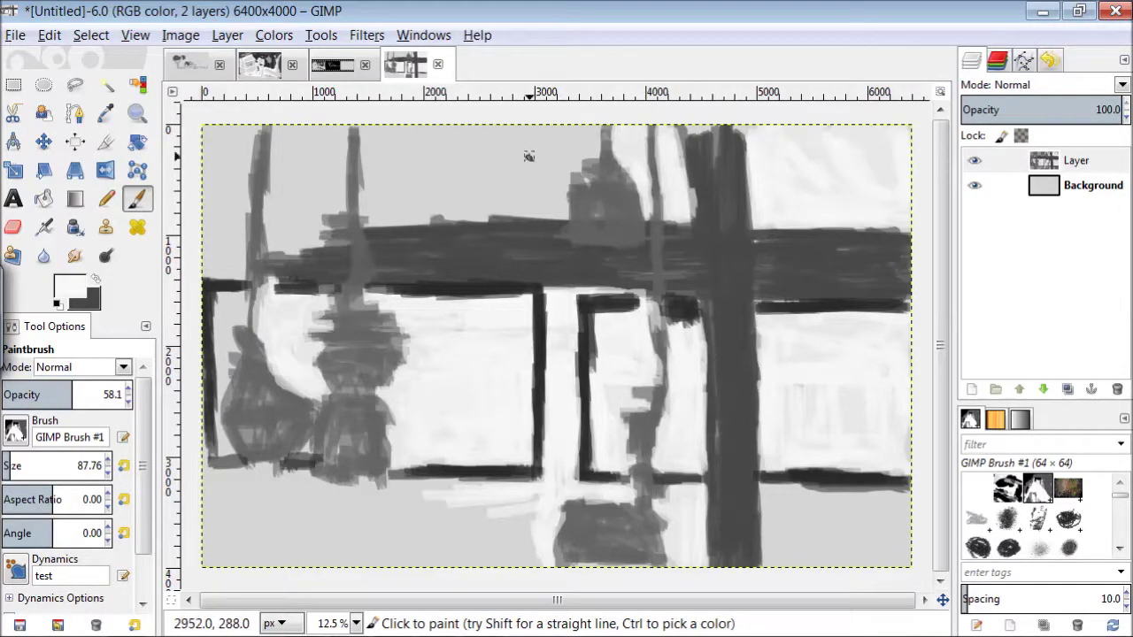
left_click_drag(380, 154, 404, 148)
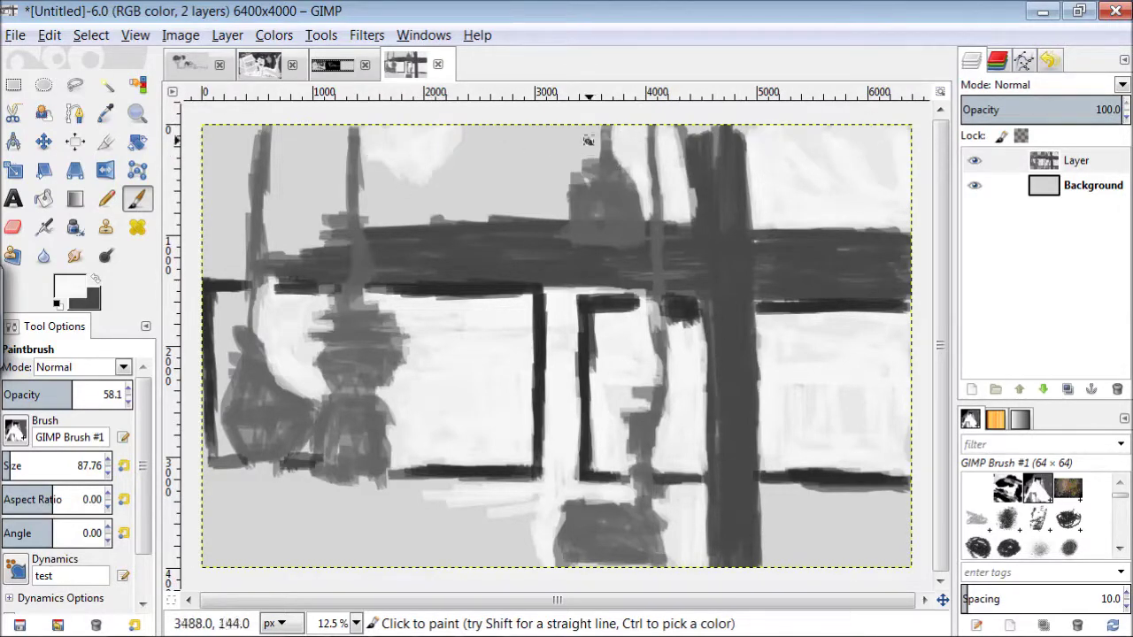
mouse_move(564, 193)
left_mouse_down()
mouse_move(531, 159)
mouse_move(474, 179)
mouse_move(485, 204)
mouse_move(377, 177)
mouse_move(398, 223)
mouse_move(282, 220)
mouse_move(340, 208)
mouse_move(334, 185)
left_mouse_up()
Step: Lighten the left, lower and lower-right canvas edges and the hanging lamp's base
left_click_drag(241, 137, 213, 250)
left_click_drag(239, 304, 220, 444)
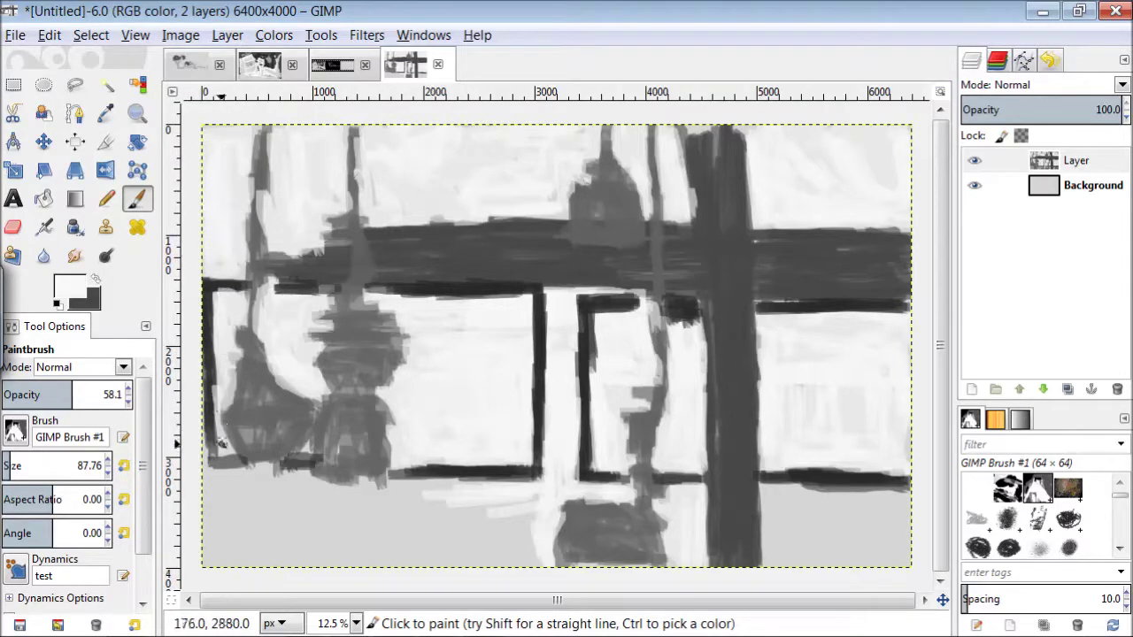
mouse_move(366, 487)
left_mouse_down()
mouse_move(306, 471)
mouse_move(265, 491)
mouse_move(526, 519)
mouse_move(495, 546)
mouse_move(376, 563)
mouse_move(217, 543)
mouse_move(320, 546)
left_mouse_up()
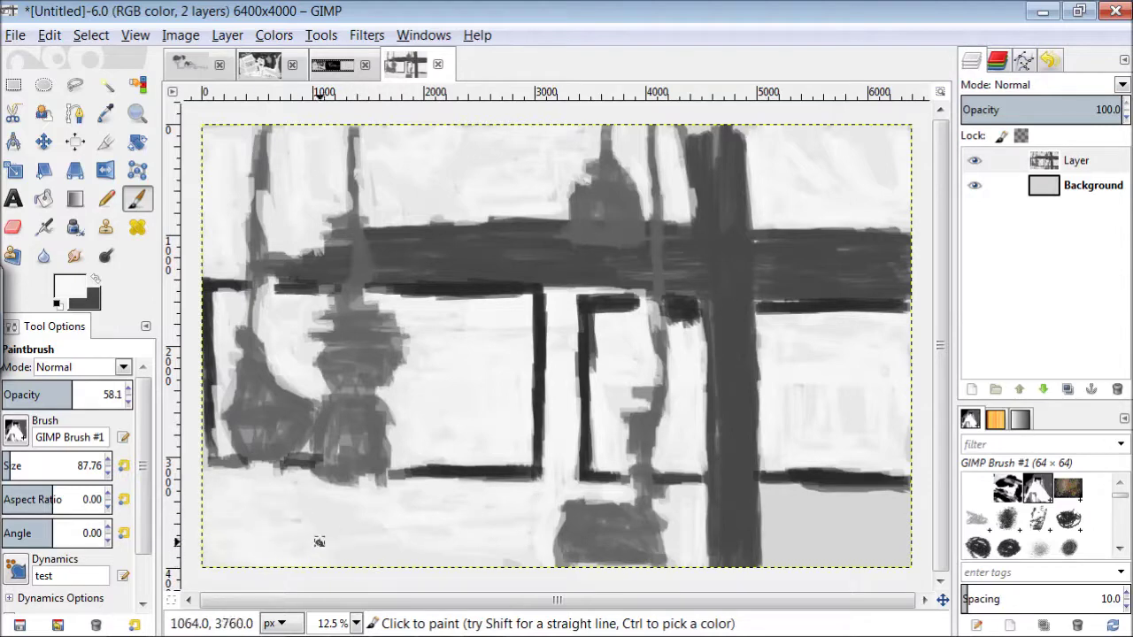
mouse_move(890, 505)
left_mouse_down()
mouse_move(769, 504)
mouse_move(801, 559)
left_mouse_up()
left_click_drag(906, 535, 795, 555)
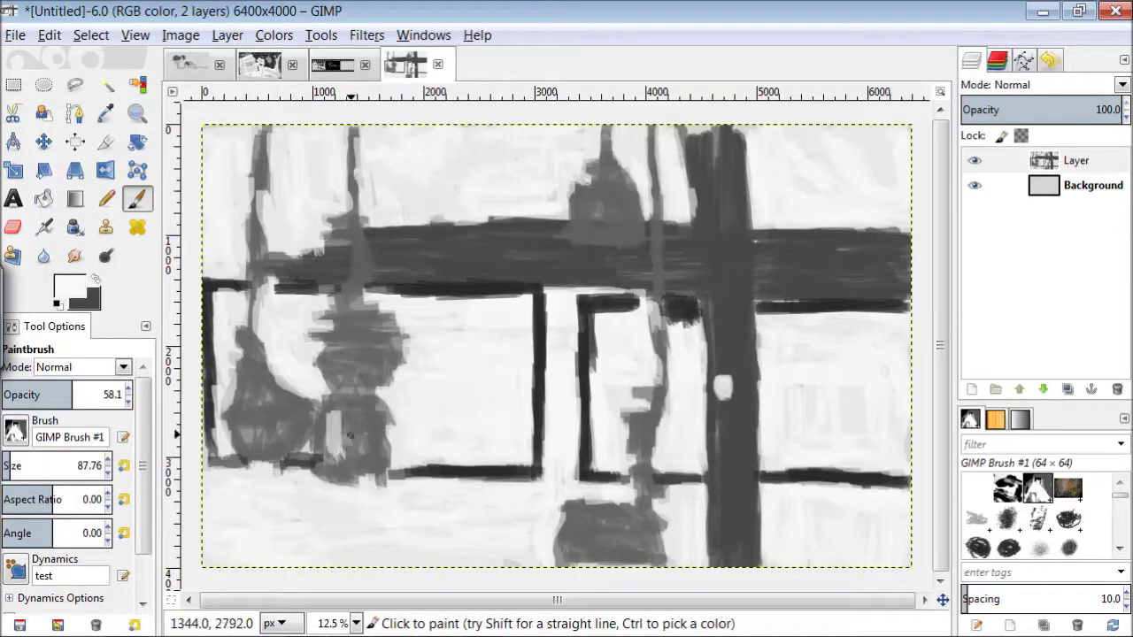
left_click_drag(339, 454, 363, 416)
Step: Swap to dark and detail the hanging lamp and the truck-like shape with its wheel
key("x")
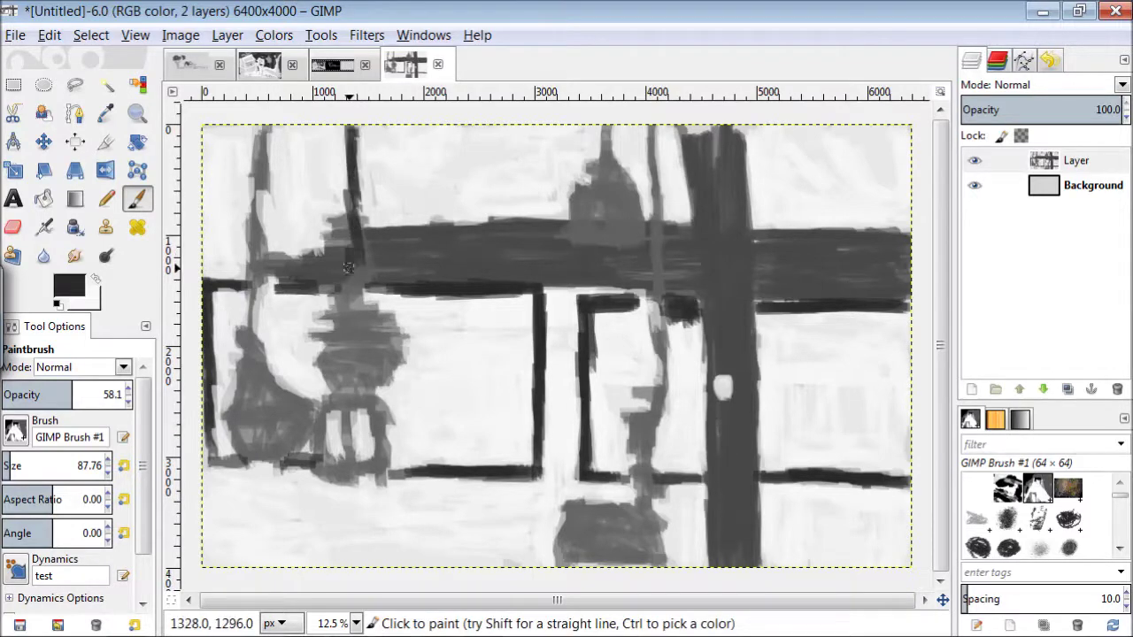
mouse_move(342, 312)
left_mouse_down()
mouse_move(375, 326)
mouse_move(346, 386)
left_mouse_up()
mouse_move(372, 348)
left_mouse_down()
mouse_move(377, 422)
mouse_move(348, 412)
left_mouse_up()
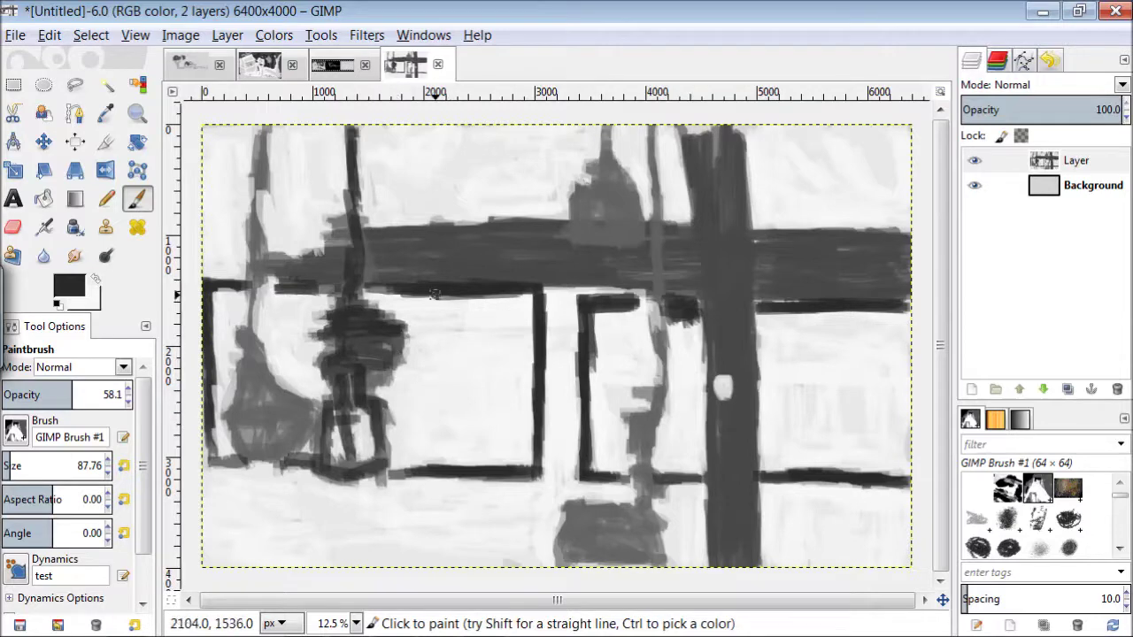
left_click_drag(429, 302, 440, 494)
mouse_move(480, 425)
left_mouse_down()
mouse_move(492, 435)
mouse_move(512, 428)
left_mouse_up()
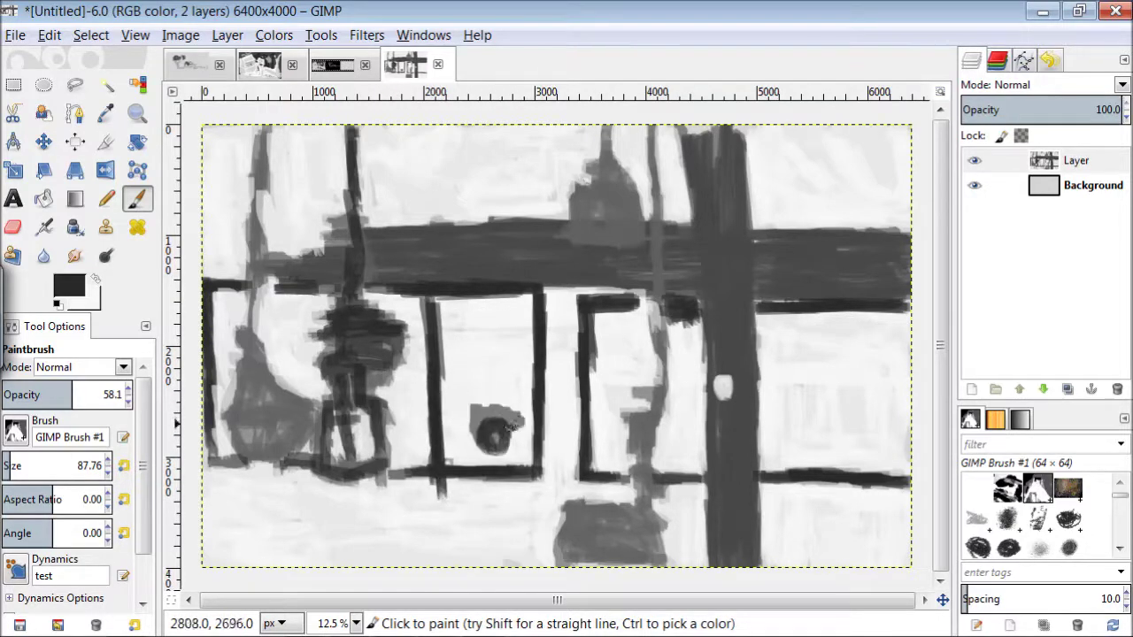
left_click_drag(449, 359, 523, 403)
left_click_drag(469, 372, 447, 423)
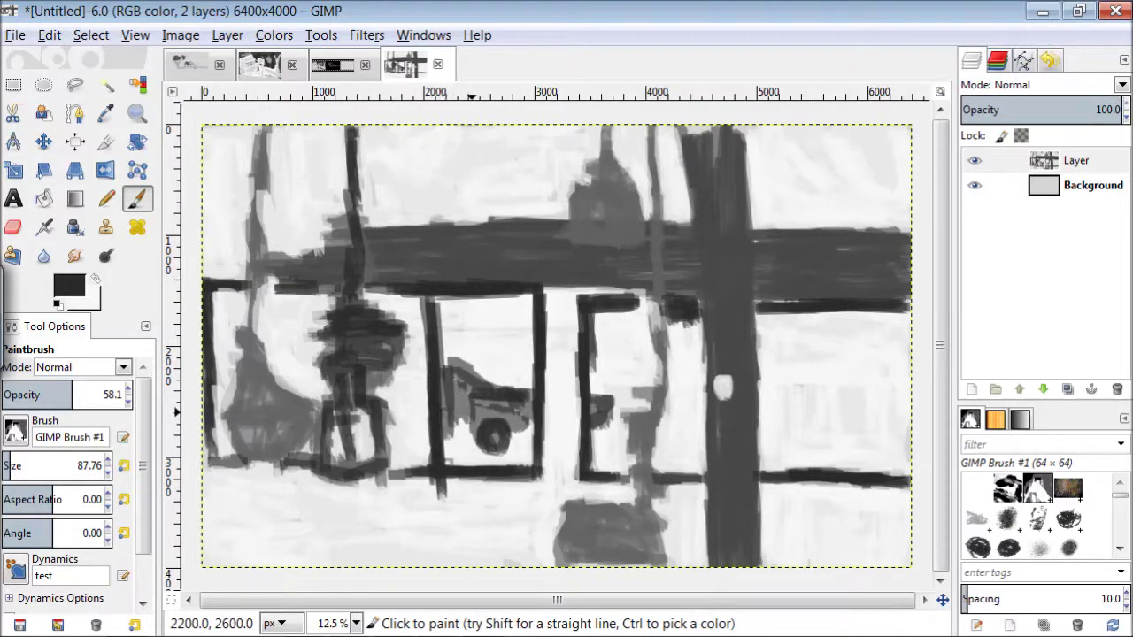
left_click_drag(388, 379, 523, 413)
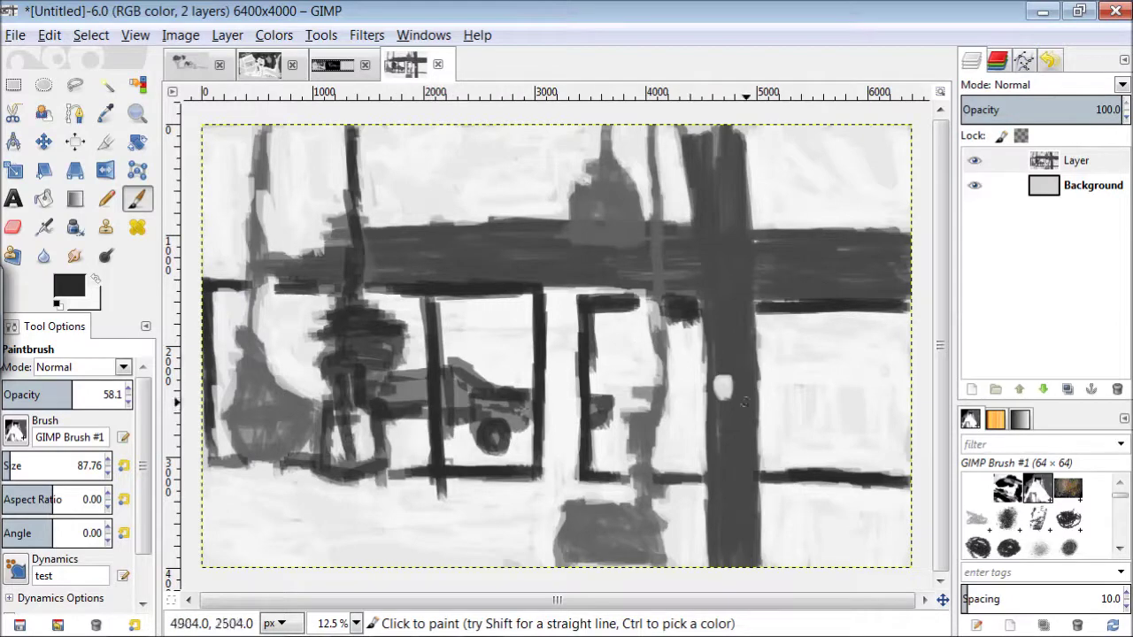
Step: Outline the triangular hanging shape and darken the left vertical line up to the top
mouse_move(240, 351)
left_mouse_down()
mouse_move(312, 411)
mouse_move(224, 370)
left_mouse_up()
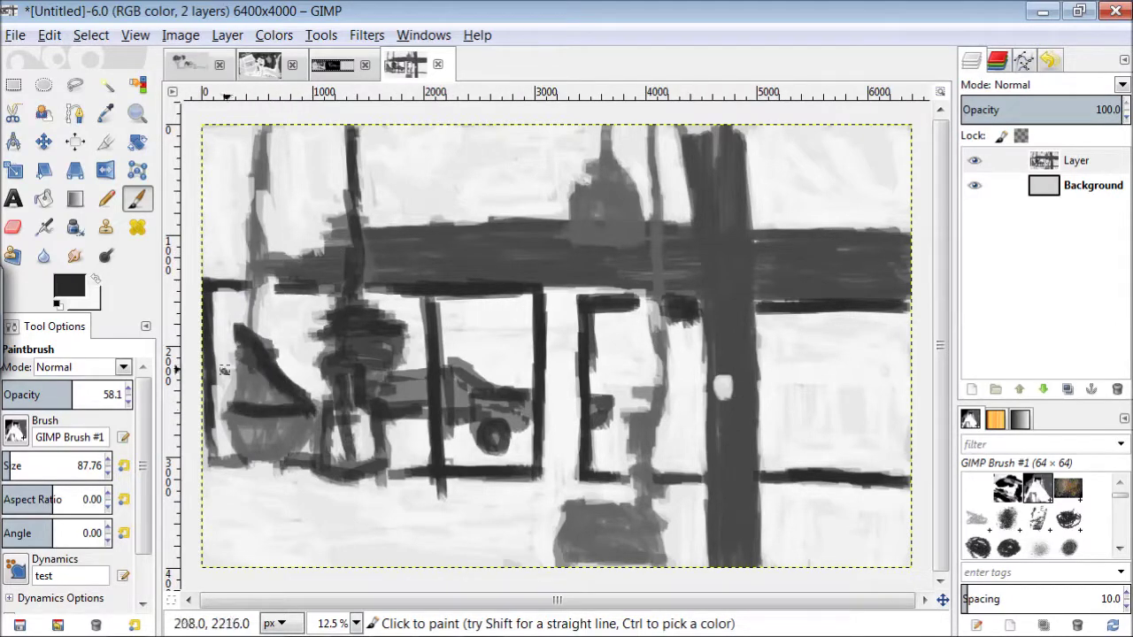
left_click_drag(294, 433, 303, 412)
left_click_drag(250, 299, 262, 135)
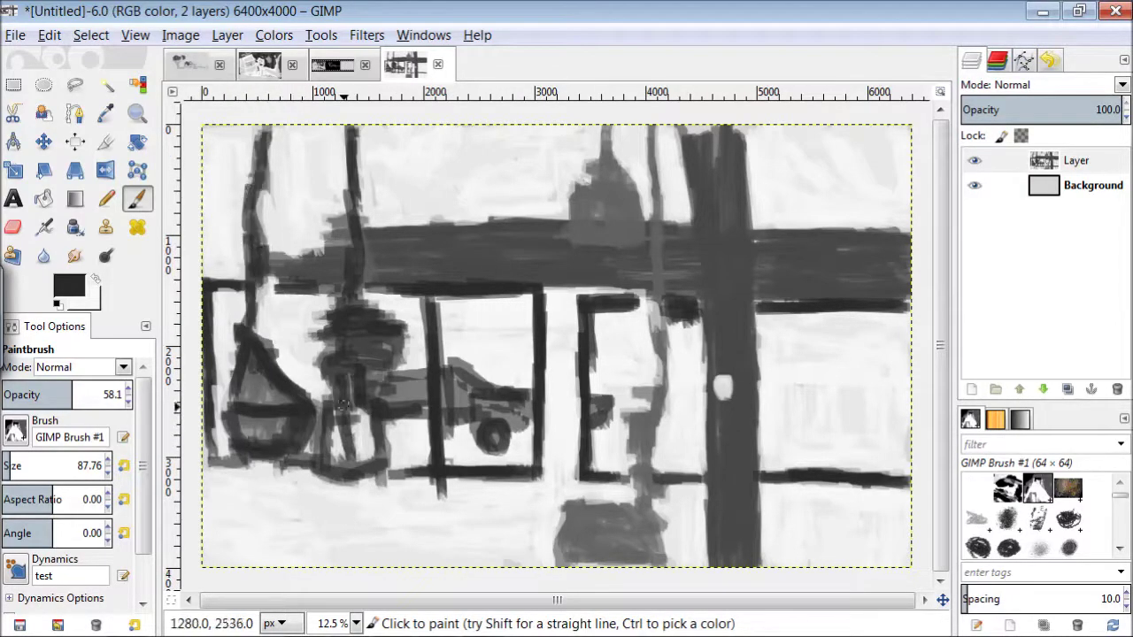
left_click(69, 285)
Step: Pick a mid grey and dab foliage clumps all along the top of the beam
left_click(324, 369)
left_click_drag(403, 177, 386, 224)
mouse_move(326, 171)
left_mouse_down()
mouse_move(323, 251)
mouse_move(268, 235)
mouse_move(318, 179)
mouse_move(288, 208)
left_mouse_up()
mouse_move(449, 149)
left_mouse_down()
mouse_move(478, 167)
mouse_move(472, 211)
mouse_move(502, 211)
left_mouse_up()
mouse_move(576, 137)
left_mouse_down()
mouse_move(539, 149)
mouse_move(575, 168)
left_mouse_up()
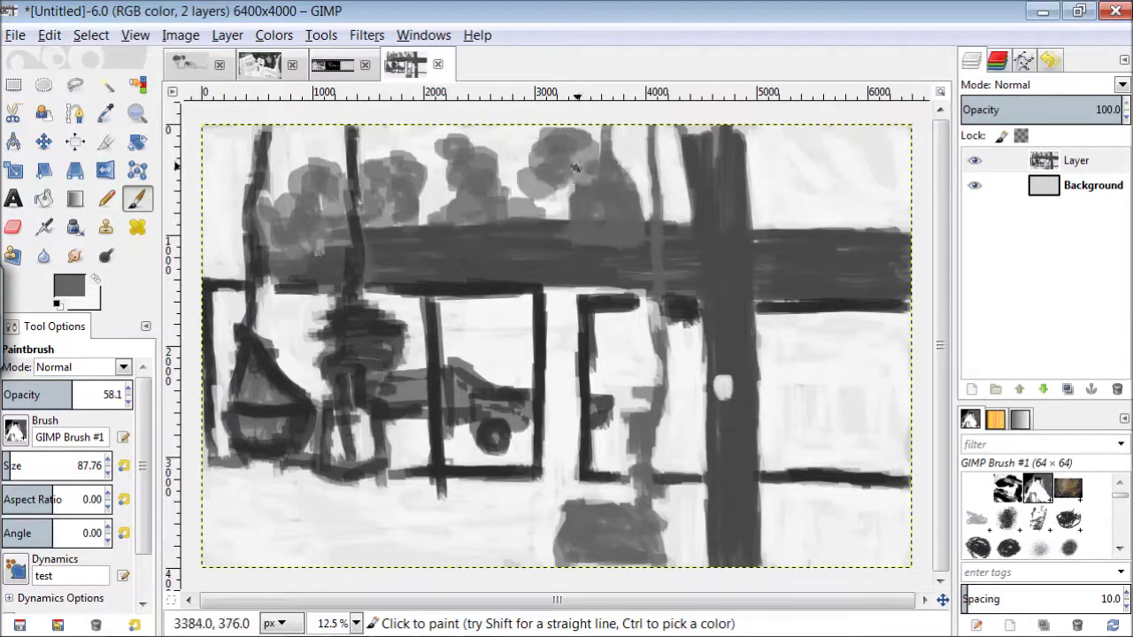
mouse_move(754, 226)
left_mouse_down()
mouse_move(838, 193)
mouse_move(865, 218)
mouse_move(768, 207)
mouse_move(863, 223)
left_mouse_up()
Step: Pick a darker colour and paint a central post, crate stripes and a long lower-left shelf line
left_click(69, 285)
left_click(327, 371)
left_click_drag(651, 129, 646, 424)
mouse_move(660, 496)
left_mouse_down()
mouse_move(566, 553)
mouse_move(643, 534)
mouse_move(583, 556)
left_mouse_up()
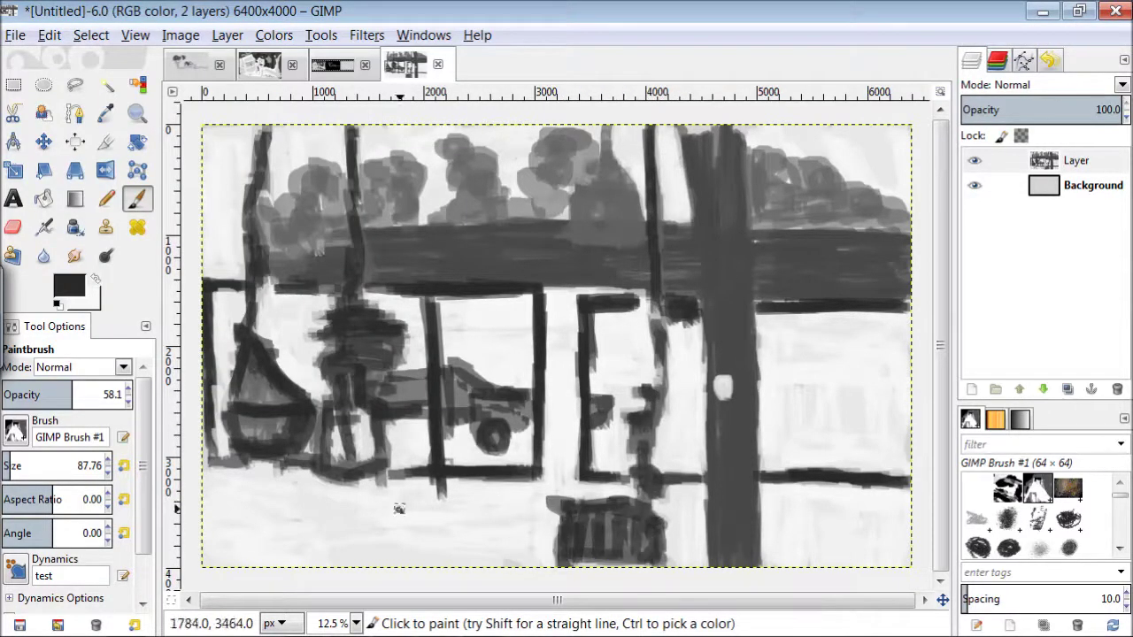
left_click_drag(543, 520, 212, 523)
mouse_move(681, 312)
left_mouse_down()
mouse_move(685, 496)
mouse_move(664, 403)
left_mouse_up()
Step: Add dark shelf lines at lower right, right and middle, and darken the central post
left_click_drag(771, 516, 906, 517)
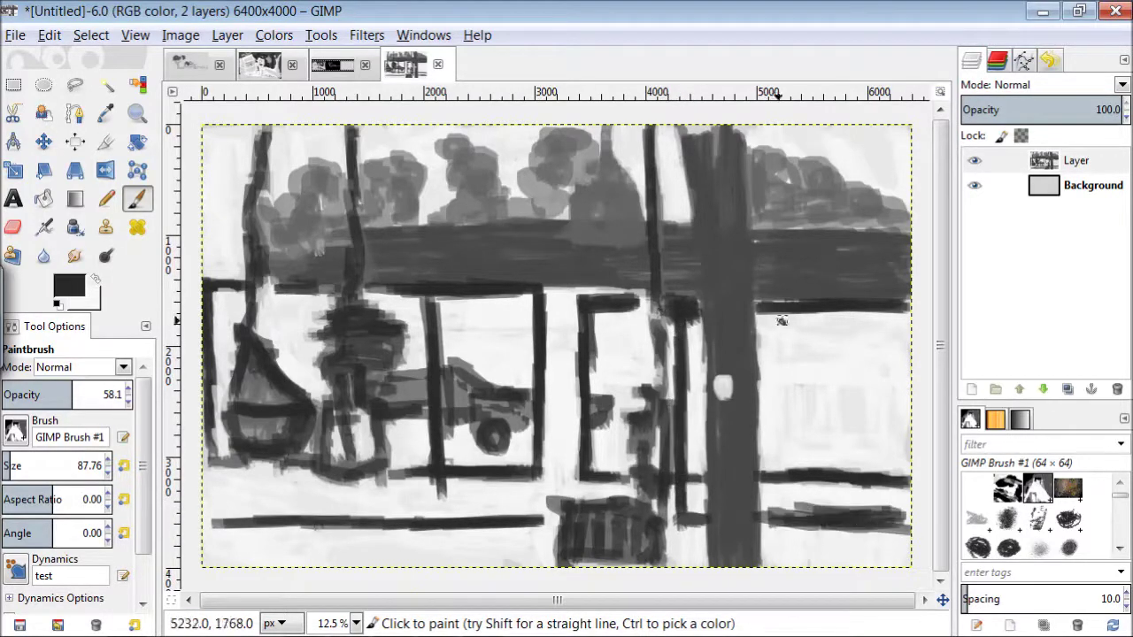
mouse_move(784, 249)
left_mouse_down()
mouse_move(866, 234)
mouse_move(897, 252)
mouse_move(881, 281)
left_mouse_up()
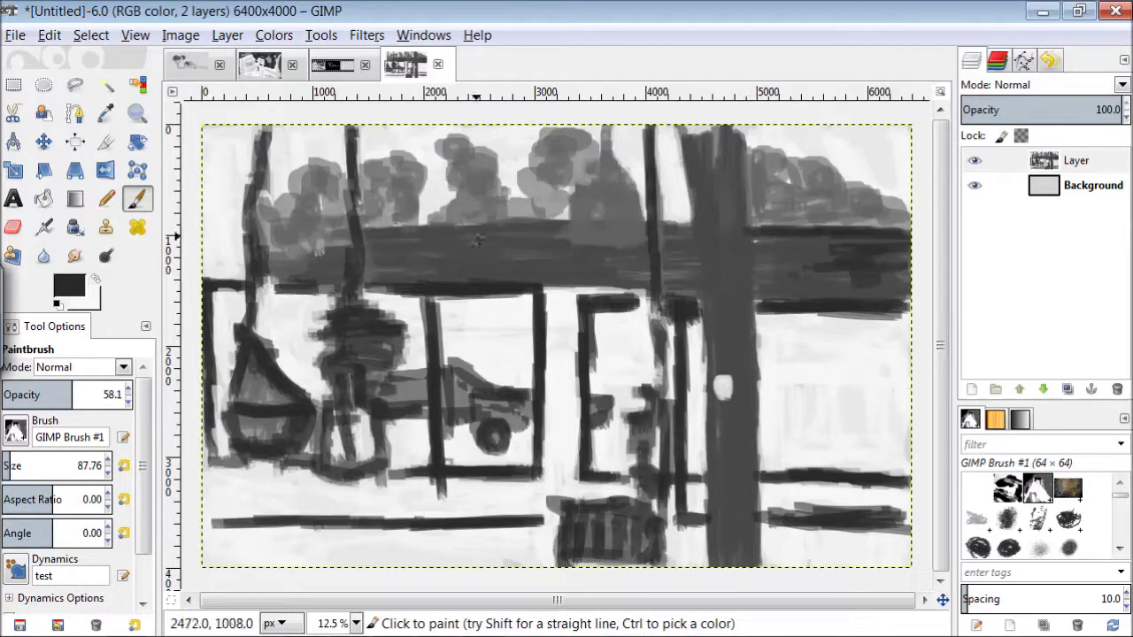
left_click_drag(485, 297, 620, 298)
left_click_drag(524, 474, 577, 474)
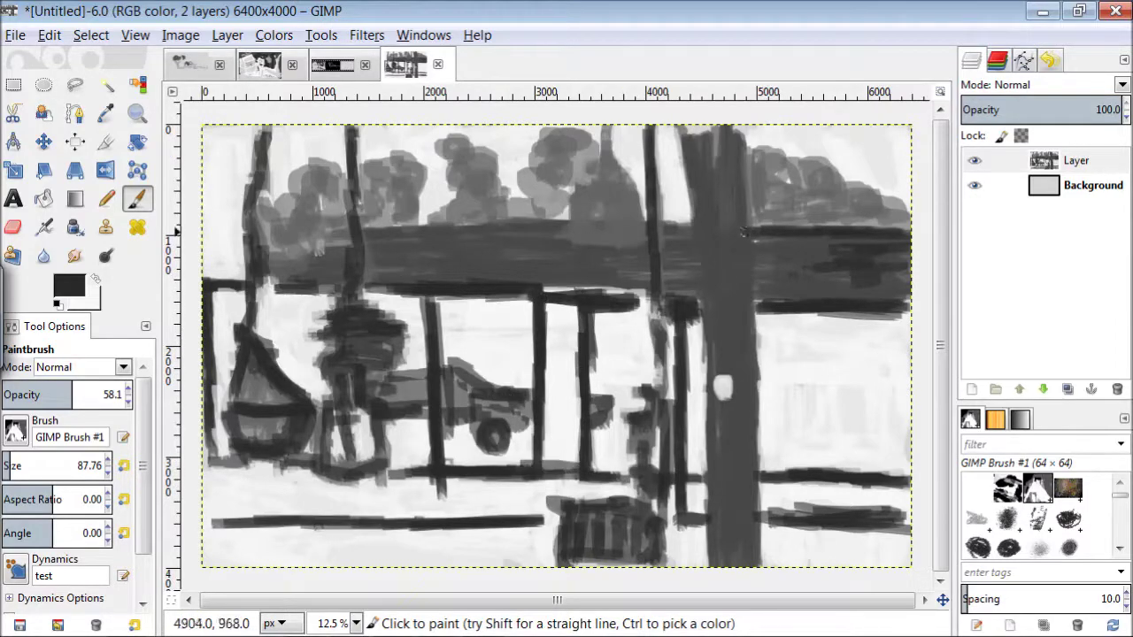
left_click_drag(747, 128, 736, 372)
mouse_move(744, 443)
left_mouse_down()
mouse_move(748, 317)
mouse_move(754, 562)
left_mouse_up()
key("shift+s")
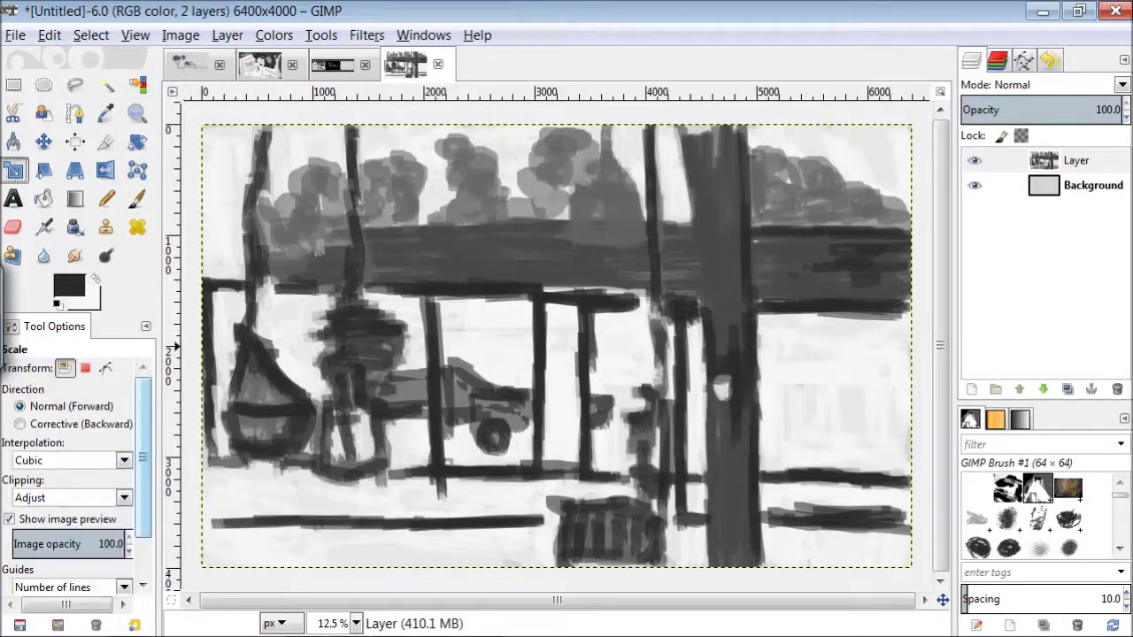
Step: Scale the painting layer down, move it up and left, and add a new empty layer
left_click_drag(258, 170, 554, 354)
key("Return")
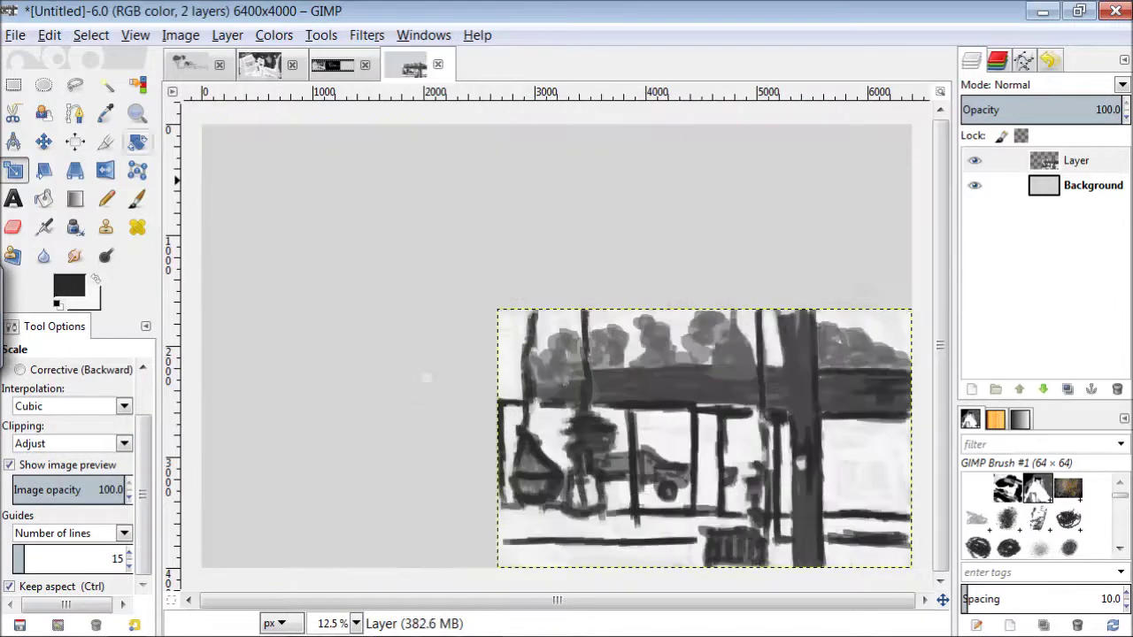
key("m")
left_click_drag(425, 377, 271, 261)
left_click(227, 35)
left_click(291, 55)
key("Return")
key("p")
Step: Pick a lighter grey and curve the pillar up to the canvas top
left_click(69, 285)
left_click(328, 372)
left_click_drag(653, 451, 652, 478)
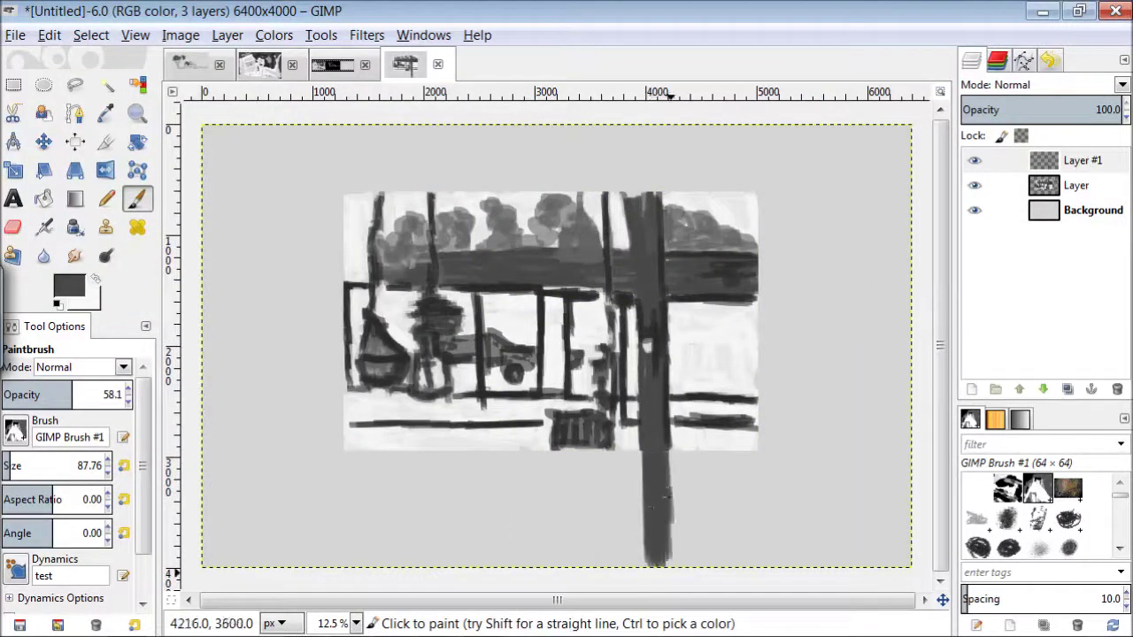
left_click_drag(670, 524, 591, 130)
Step: With a darker colour and thinner brush, extend beam lines to the right edge and upper right
left_click(69, 285)
left_click(328, 372)
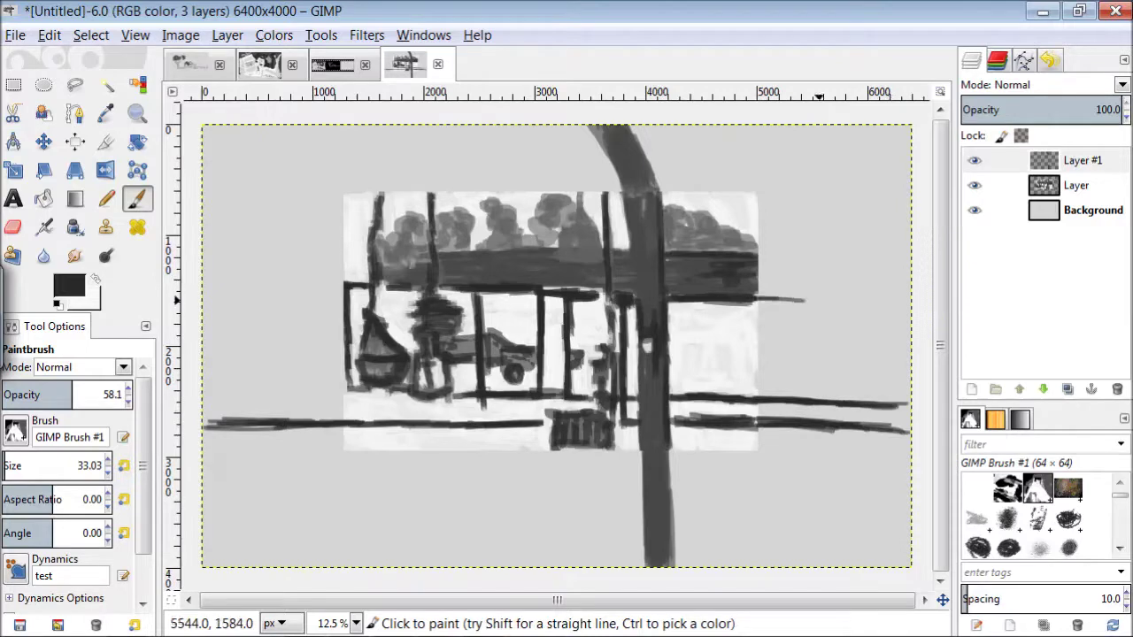
left_click_drag(751, 301, 908, 301)
left_click_drag(751, 256, 841, 256)
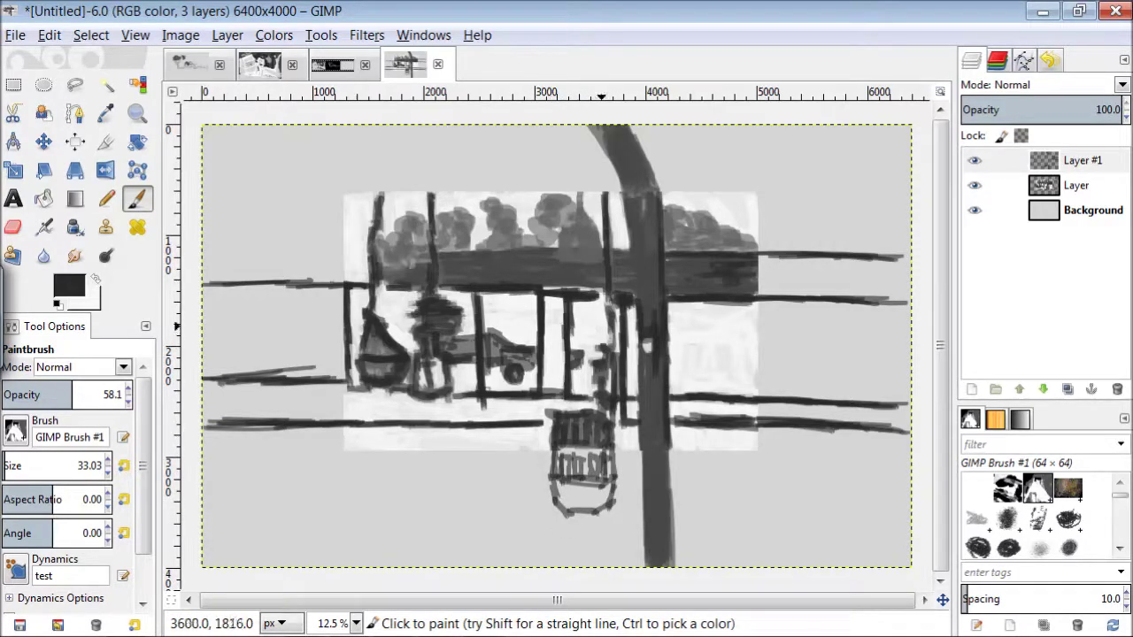
Step: With white and a ~140 brush, cover the grey background at lower right, top and upper left
key("x")
left_click(17, 466)
mouse_move(693, 508)
left_mouse_down()
mouse_move(680, 472)
mouse_move(708, 549)
left_mouse_up()
mouse_move(781, 324)
left_mouse_down()
mouse_move(849, 318)
mouse_move(759, 374)
mouse_move(901, 382)
left_mouse_up()
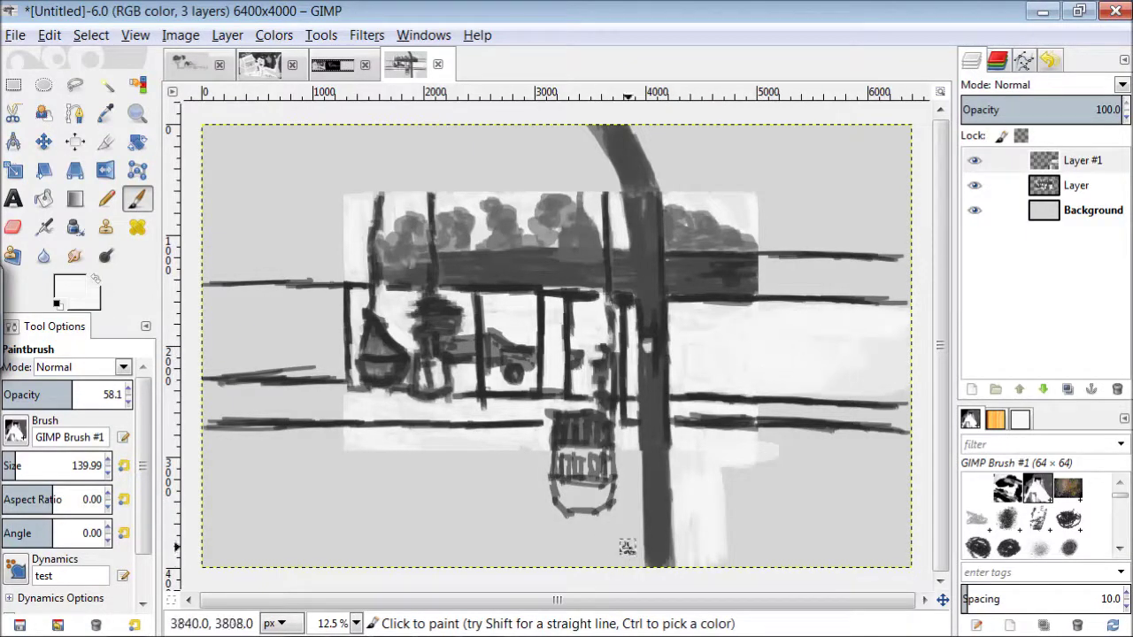
mouse_move(608, 131)
left_mouse_down()
mouse_move(710, 190)
mouse_move(745, 155)
mouse_move(818, 183)
mouse_move(764, 247)
mouse_move(884, 198)
mouse_move(889, 129)
left_mouse_up()
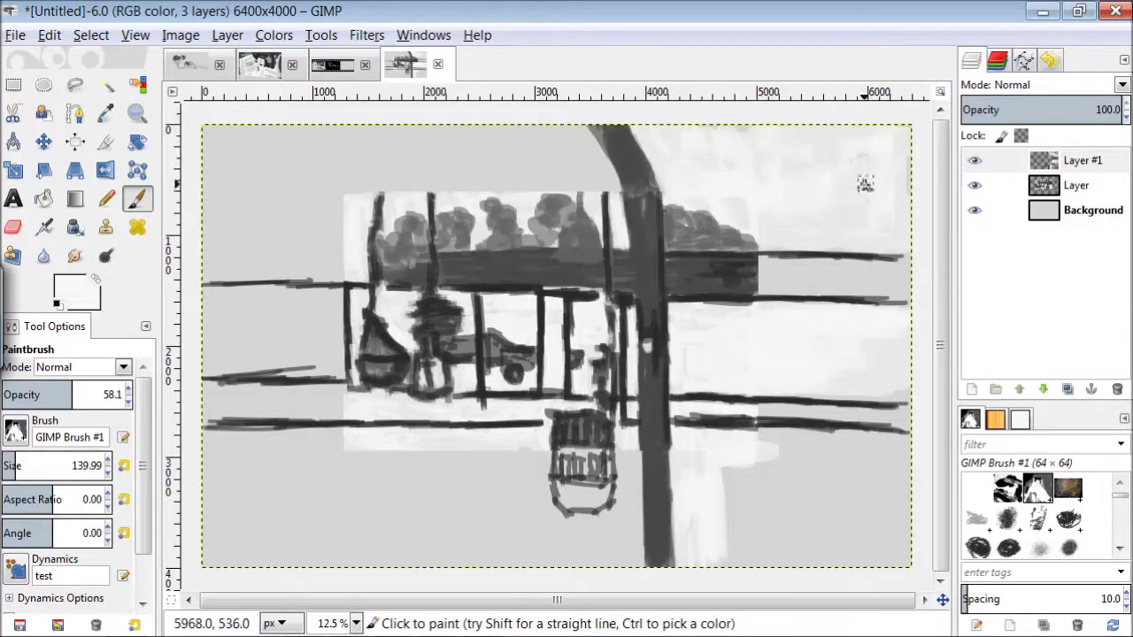
mouse_move(328, 313)
left_mouse_down()
mouse_move(312, 261)
mouse_move(262, 245)
mouse_move(209, 162)
mouse_move(353, 158)
mouse_move(252, 168)
left_mouse_up()
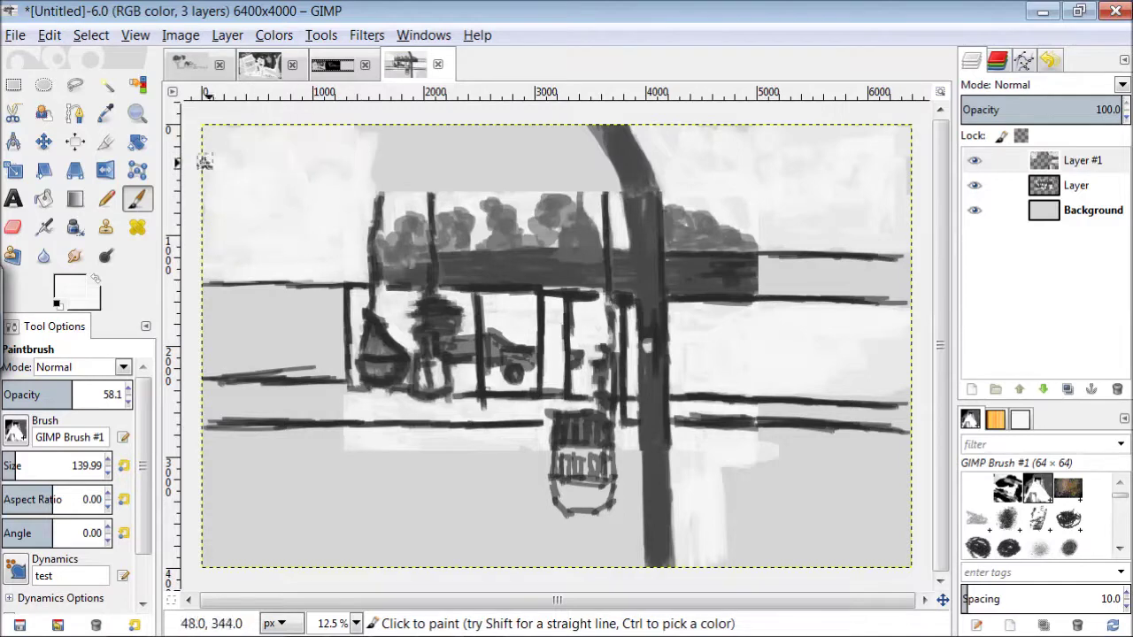
mouse_move(606, 173)
left_mouse_down()
mouse_move(427, 169)
mouse_move(409, 147)
mouse_move(558, 135)
left_mouse_up()
key("bracketleft")
key("bracketleft")
key("bracketleft")
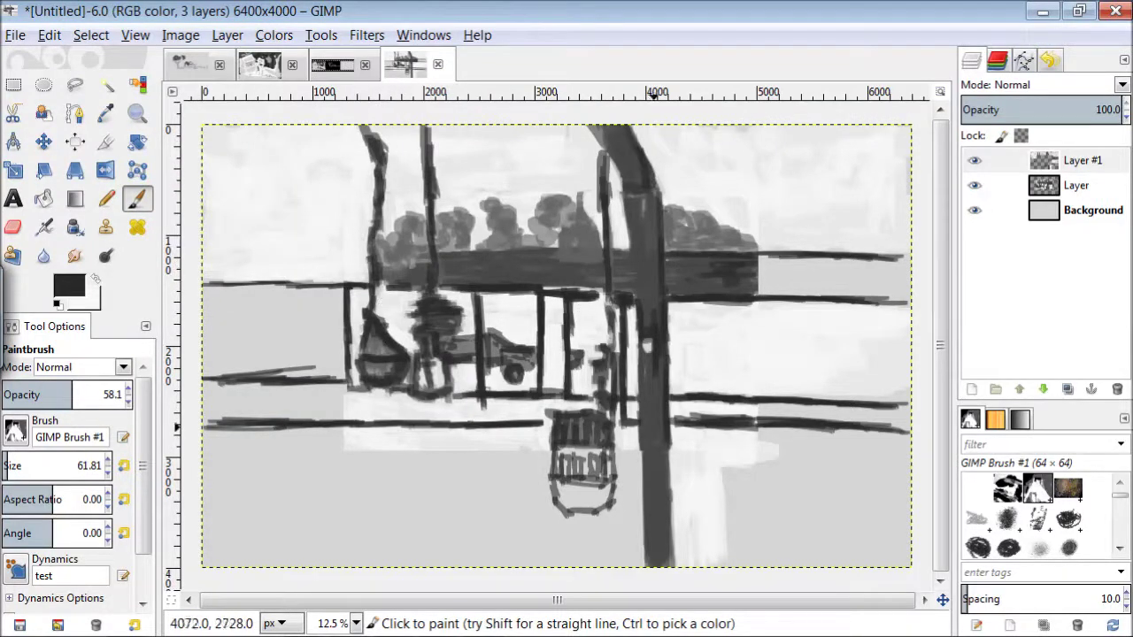
Step: Darken the lower pillar, dab grey foliage on both upper shelves and block in a lower-left mound
left_click_drag(655, 429, 663, 536)
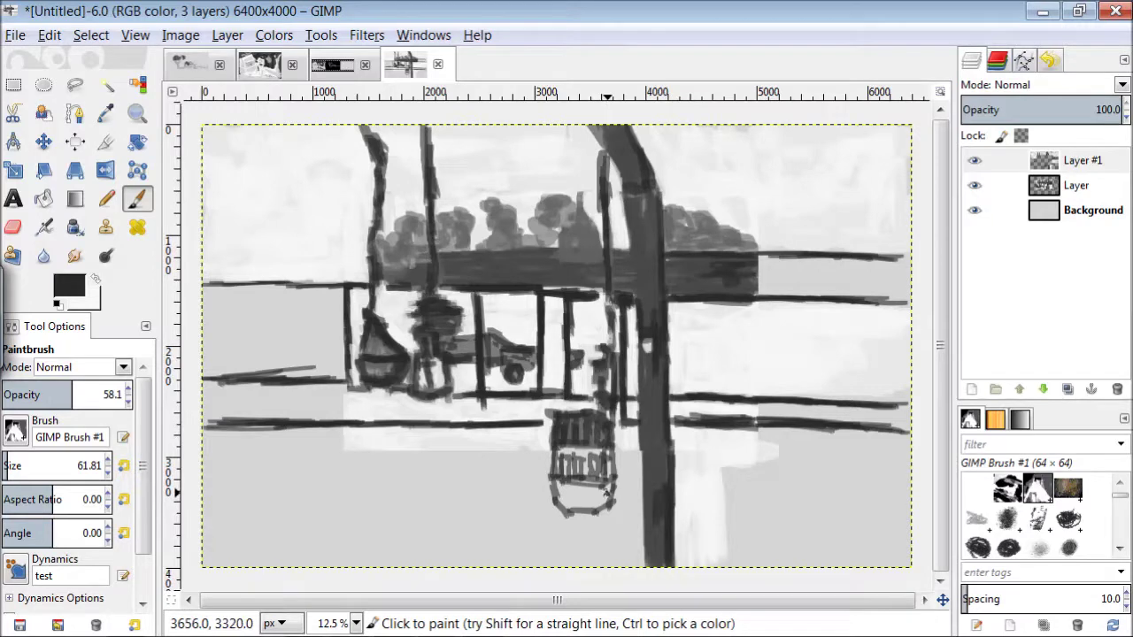
mouse_move(771, 240)
left_mouse_down()
mouse_move(813, 197)
mouse_move(839, 207)
mouse_move(778, 242)
left_mouse_up()
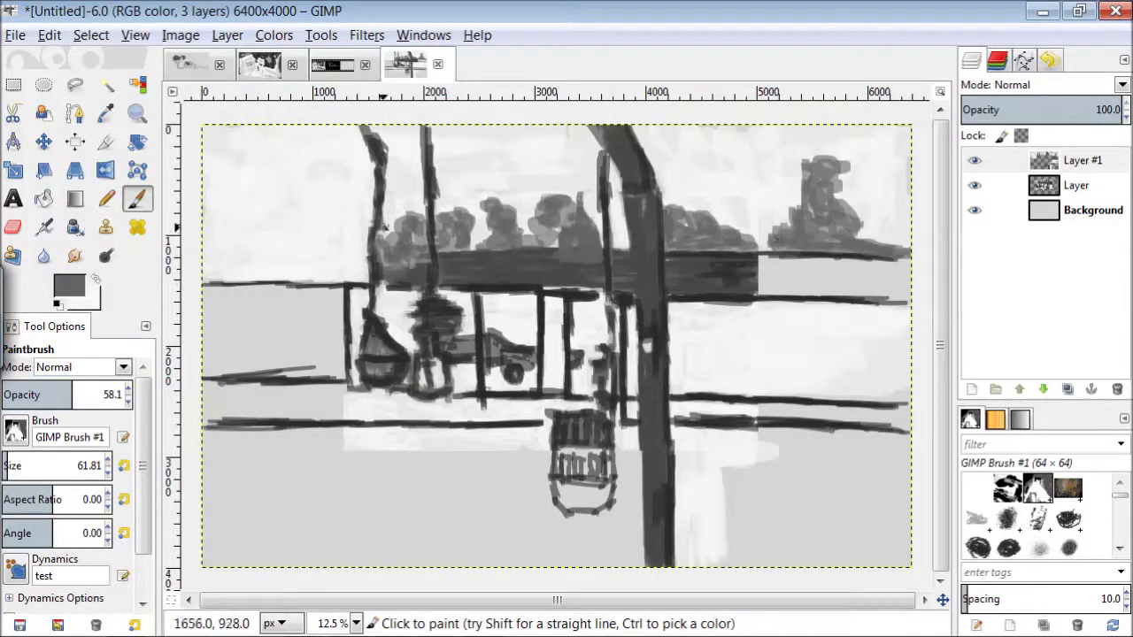
left_click_drag(343, 274, 301, 206)
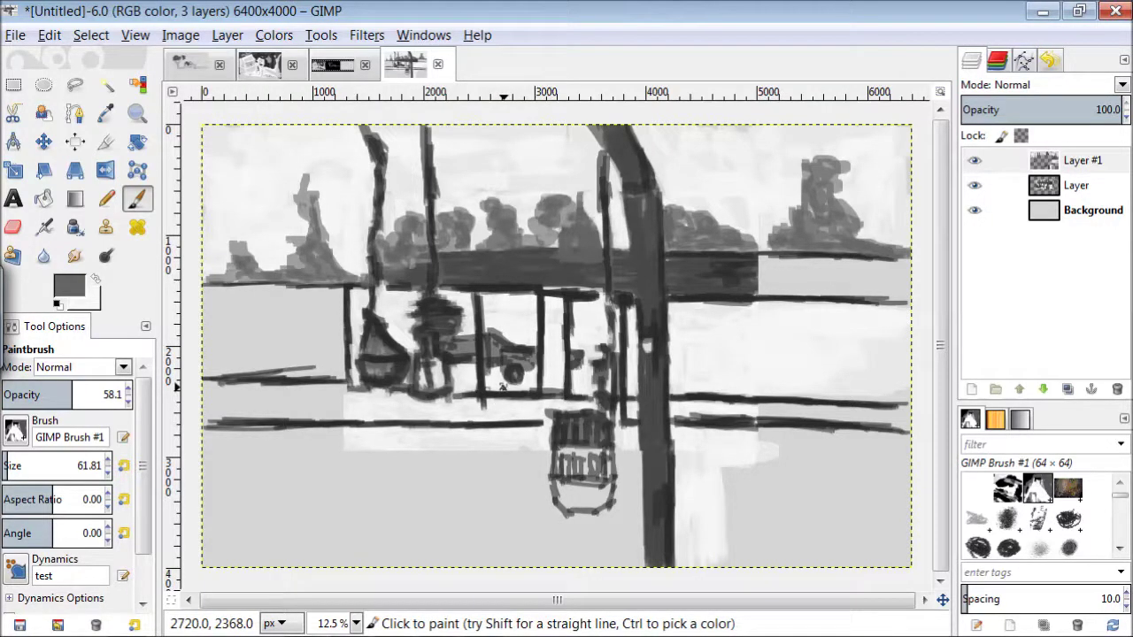
mouse_move(279, 556)
left_mouse_down()
mouse_move(294, 491)
mouse_move(433, 563)
mouse_move(289, 537)
mouse_move(367, 526)
mouse_move(288, 541)
mouse_move(428, 561)
mouse_move(489, 532)
mouse_move(525, 568)
mouse_move(485, 490)
mouse_move(582, 554)
left_mouse_up()
Step: Whiten the remaining grey background around the mound, basket, shelves and lower right
mouse_move(292, 452)
left_mouse_down()
mouse_move(266, 540)
mouse_move(265, 482)
mouse_move(221, 559)
mouse_move(209, 498)
left_mouse_up()
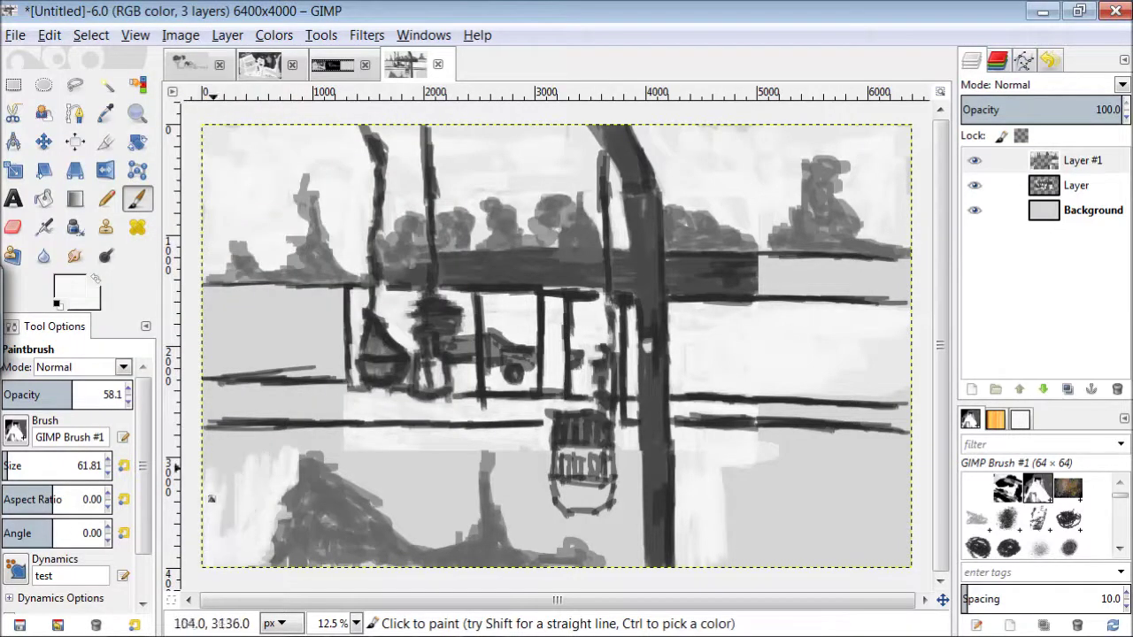
mouse_move(297, 456)
left_mouse_down()
mouse_move(356, 475)
mouse_move(342, 454)
mouse_move(268, 439)
mouse_move(223, 468)
left_mouse_up()
mouse_move(474, 524)
left_mouse_down()
mouse_move(403, 532)
mouse_move(421, 447)
mouse_move(429, 483)
mouse_move(509, 504)
left_mouse_up()
mouse_move(634, 482)
left_mouse_down()
mouse_move(609, 515)
mouse_move(639, 562)
mouse_move(572, 549)
mouse_move(502, 450)
mouse_move(523, 517)
mouse_move(593, 565)
left_mouse_up()
mouse_move(337, 299)
left_mouse_down()
mouse_move(290, 413)
mouse_move(378, 385)
mouse_move(272, 296)
mouse_move(301, 330)
mouse_move(281, 346)
mouse_move(255, 341)
mouse_move(247, 359)
left_mouse_up()
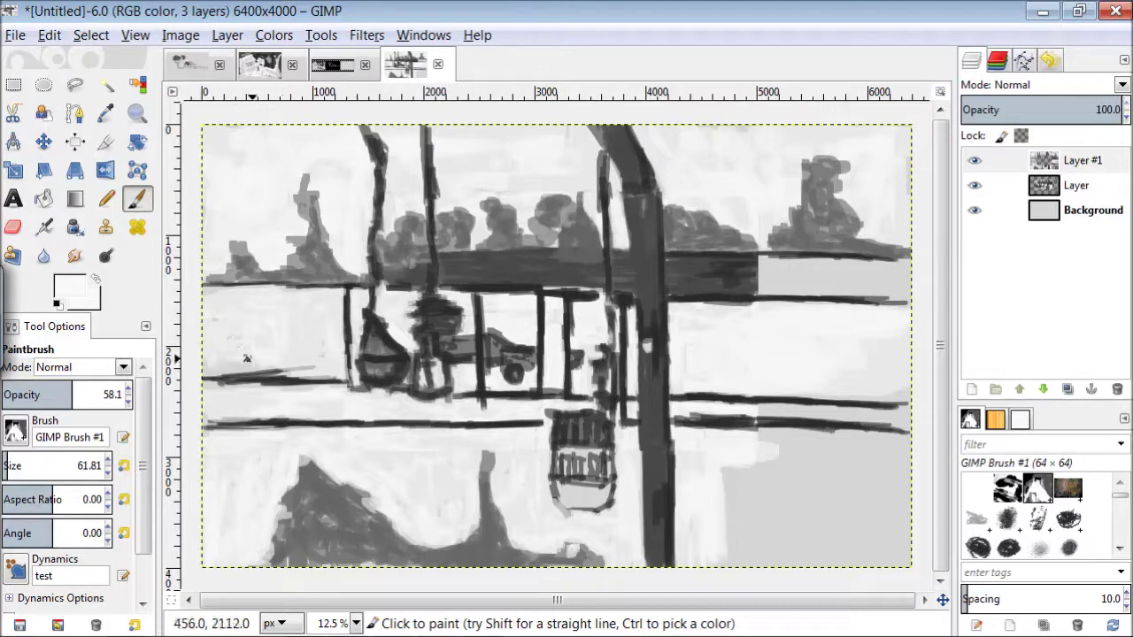
mouse_move(898, 483)
left_mouse_down()
mouse_move(860, 521)
mouse_move(879, 470)
mouse_move(839, 432)
mouse_move(805, 452)
left_mouse_up()
mouse_move(741, 464)
left_mouse_down()
mouse_move(810, 460)
mouse_move(755, 485)
mouse_move(816, 526)
mouse_move(746, 526)
mouse_move(837, 533)
left_mouse_up()
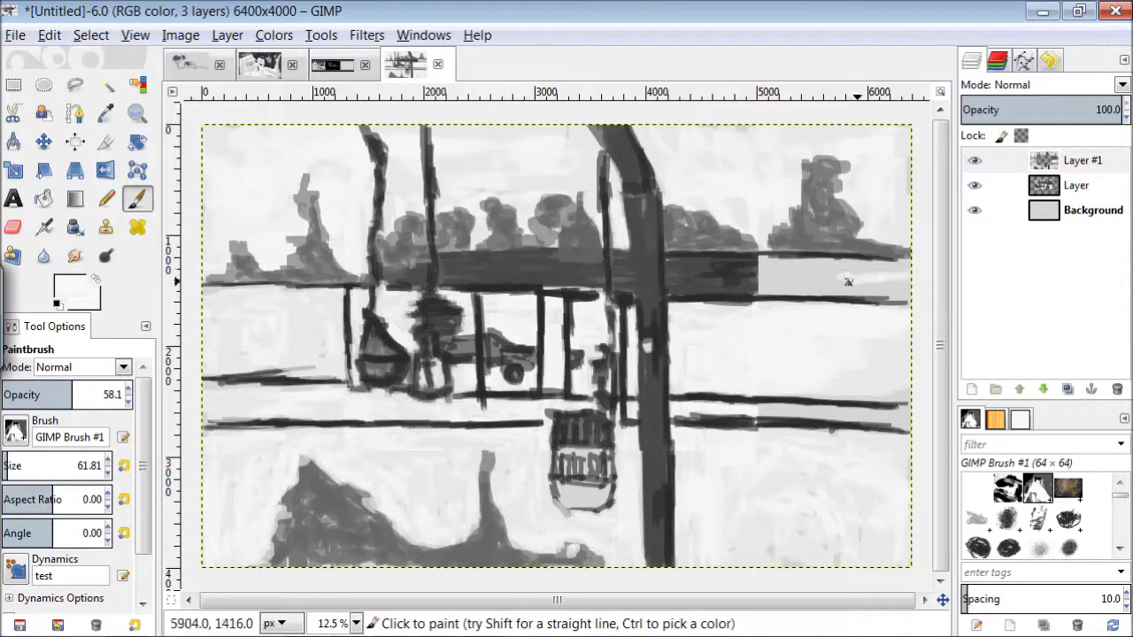
left_click_drag(769, 289, 892, 299)
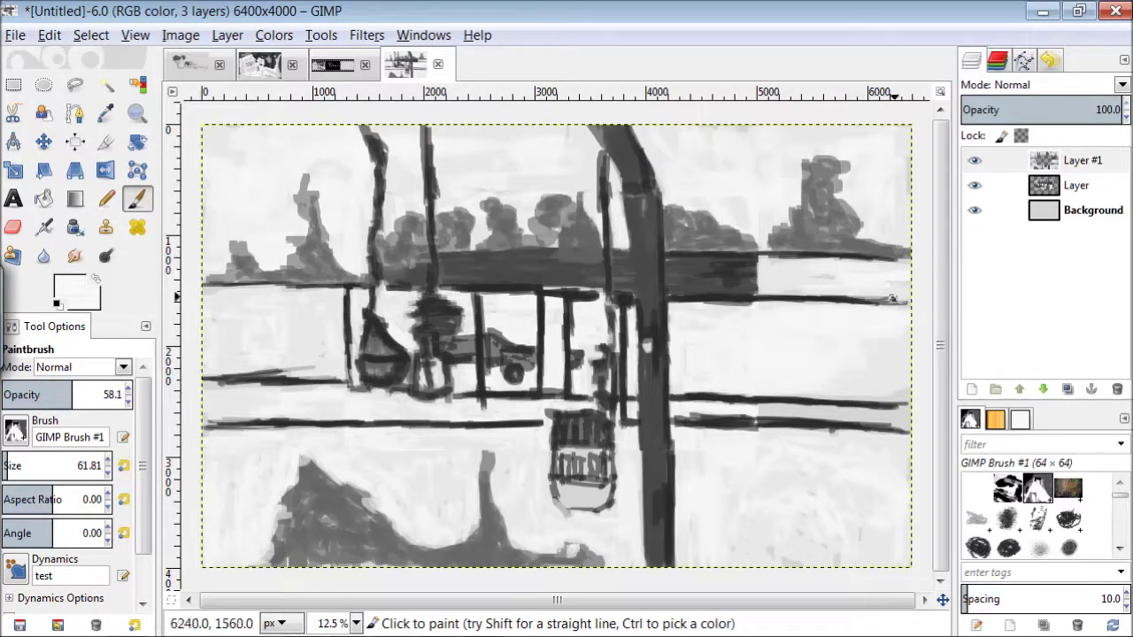
left_click(69, 285)
Step: Set dark grey 292929 and outline the basket, bottom shape, lower-left mound and small tree
left_click(322, 369)
mouse_move(563, 497)
left_mouse_down()
mouse_move(598, 411)
mouse_move(435, 310)
left_mouse_up()
left_click_drag(602, 289, 601, 509)
mouse_move(485, 455)
left_mouse_down()
mouse_move(498, 519)
mouse_move(548, 547)
mouse_move(601, 558)
left_mouse_up()
mouse_move(490, 515)
left_mouse_down()
mouse_move(441, 548)
mouse_move(465, 543)
mouse_move(363, 500)
mouse_move(302, 491)
mouse_move(292, 543)
mouse_move(368, 553)
left_mouse_up()
left_click_drag(315, 190, 351, 285)
mouse_move(300, 164)
left_mouse_down()
mouse_move(309, 251)
mouse_move(240, 253)
left_mouse_up()
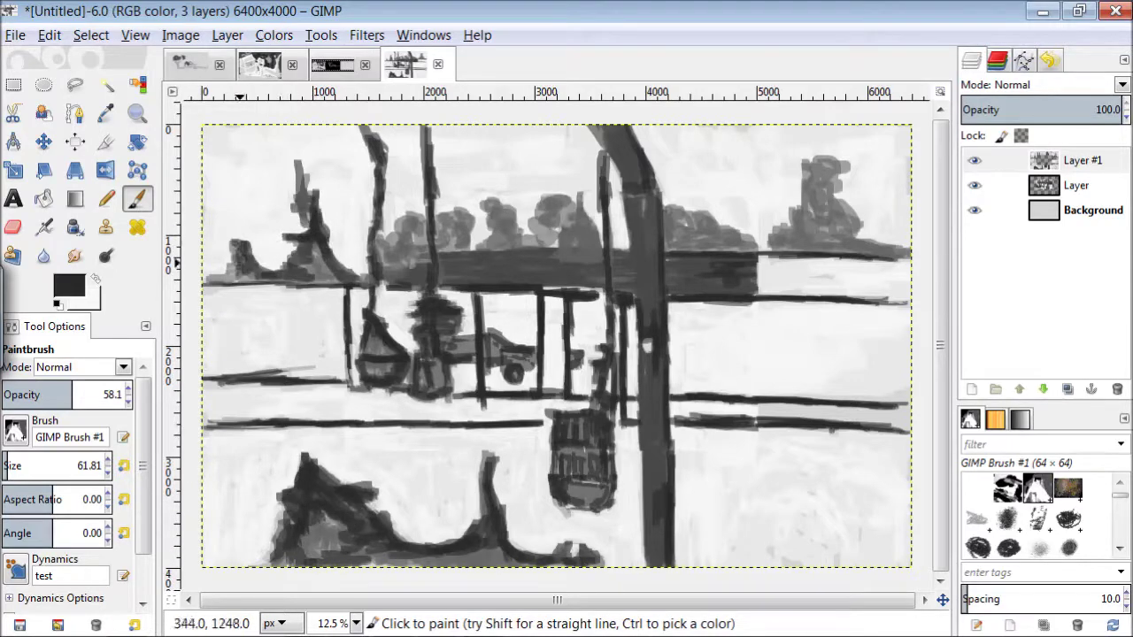
Step: Darken the main beam's left section, central pillar, hanging lamp and shelf foliage
left_click_drag(635, 250, 389, 253)
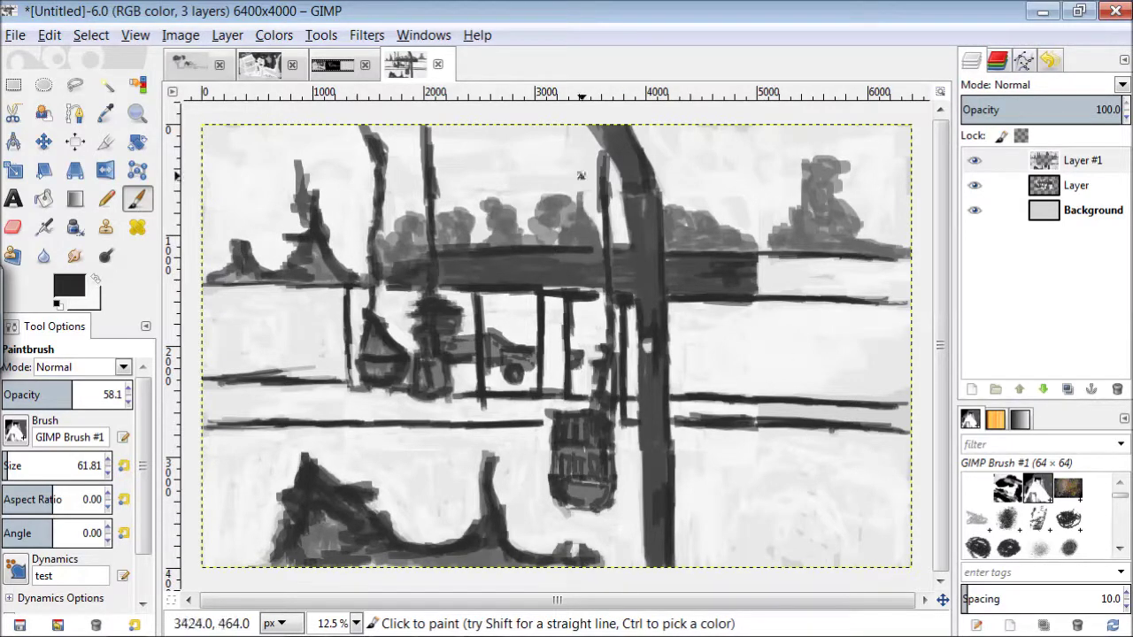
left_click_drag(646, 393, 644, 547)
left_click_drag(362, 274, 383, 376)
mouse_move(403, 248)
left_mouse_down()
mouse_move(471, 246)
mouse_move(563, 203)
mouse_move(593, 235)
left_mouse_up()
left_click_drag(665, 220, 770, 235)
mouse_move(818, 169)
left_mouse_down()
mouse_move(802, 245)
mouse_move(753, 249)
left_mouse_up()
Step: Paint a tall pole from the top, vertical posts at right and left, and lower-left plant strokes
mouse_move(778, 134)
left_mouse_down()
mouse_move(787, 414)
mouse_move(747, 556)
mouse_move(828, 543)
mouse_move(791, 539)
left_mouse_up()
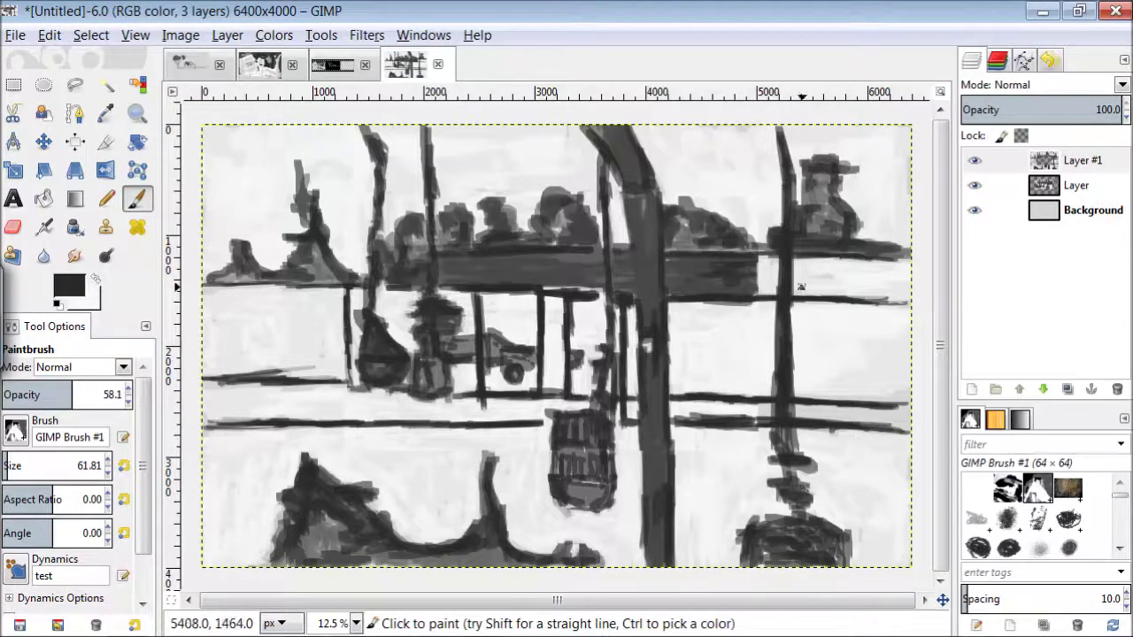
left_click_drag(866, 296, 869, 399)
left_click_drag(236, 283, 237, 373)
left_click_drag(253, 285, 255, 375)
mouse_move(224, 555)
left_mouse_down()
mouse_move(280, 545)
mouse_move(279, 359)
mouse_move(372, 501)
mouse_move(473, 531)
mouse_move(557, 521)
mouse_move(482, 547)
left_mouse_up()
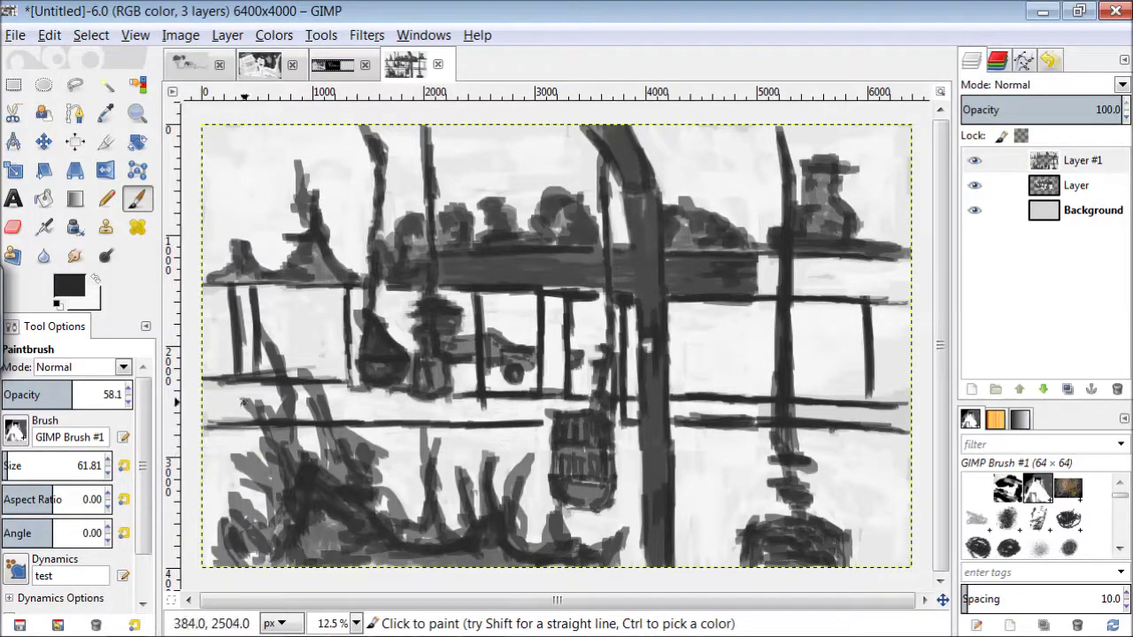
Step: Paint a grey band along the right shelf, a long lower shelf line and a round wheel
mouse_move(761, 264)
left_mouse_down()
mouse_move(868, 283)
mouse_move(912, 273)
left_mouse_up()
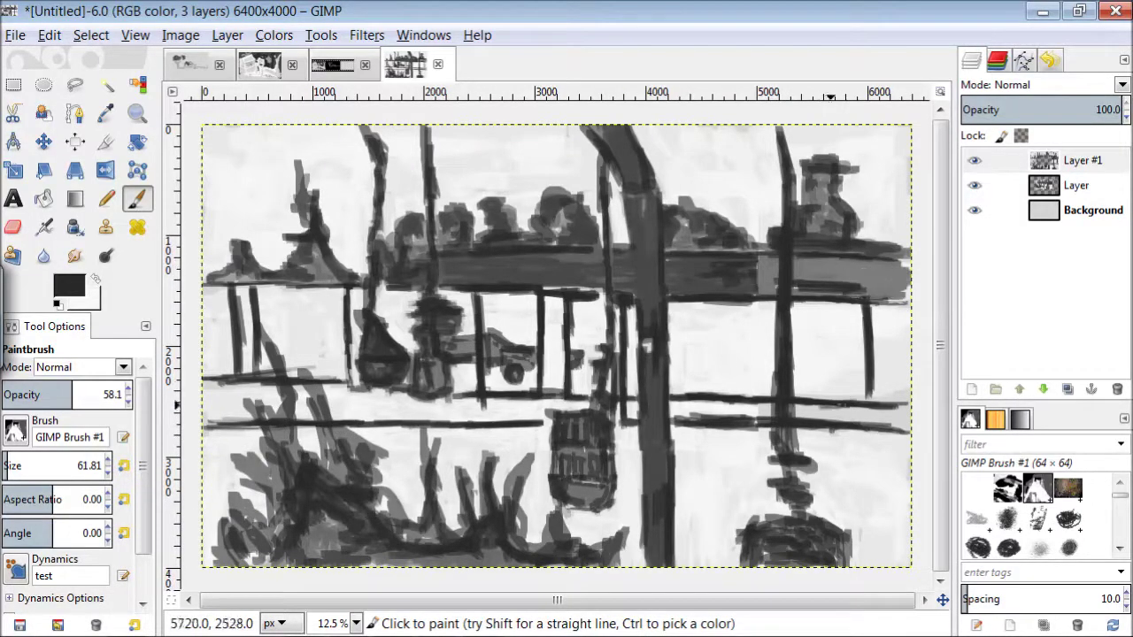
left_click_drag(837, 405, 912, 423)
mouse_move(765, 409)
left_mouse_down()
mouse_move(539, 419)
mouse_move(571, 405)
mouse_move(317, 396)
mouse_move(416, 411)
left_mouse_up()
mouse_move(297, 387)
left_mouse_down()
mouse_move(250, 417)
mouse_move(288, 404)
left_mouse_up()
left_click(742, 370)
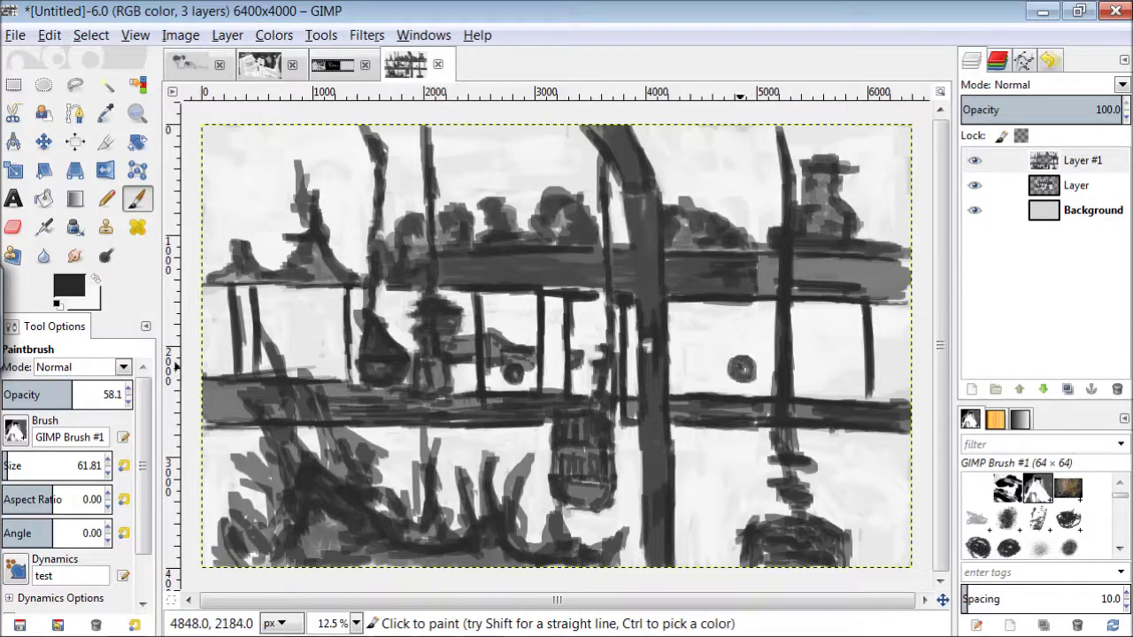
Step: Sketch a car on the right shelf, dark strokes above the top shelf, and diagonal floor strokes
mouse_move(744, 364)
left_mouse_down()
mouse_move(700, 339)
mouse_move(753, 382)
mouse_move(736, 353)
mouse_move(647, 348)
left_mouse_up()
mouse_move(549, 170)
left_mouse_down()
mouse_move(416, 151)
mouse_move(374, 163)
mouse_move(907, 156)
left_mouse_up()
mouse_move(719, 437)
left_mouse_down()
mouse_move(608, 430)
mouse_move(897, 467)
mouse_move(881, 432)
mouse_move(851, 474)
mouse_move(903, 520)
left_mouse_up()
left_click_drag(673, 425, 728, 543)
mouse_move(607, 504)
left_mouse_down()
mouse_move(560, 446)
mouse_move(418, 429)
mouse_move(385, 459)
left_mouse_up()
Step: Paint mid grey 646464 diagonal strokes over the lower-right floor and corner
left_click(69, 285)
left_click(323, 461)
mouse_move(717, 425)
left_mouse_down()
mouse_move(676, 444)
mouse_move(785, 511)
mouse_move(719, 506)
mouse_move(728, 521)
left_mouse_up()
left_click_drag(676, 482, 684, 565)
mouse_move(800, 434)
left_mouse_down()
mouse_move(889, 433)
mouse_move(905, 516)
mouse_move(876, 488)
left_mouse_up()
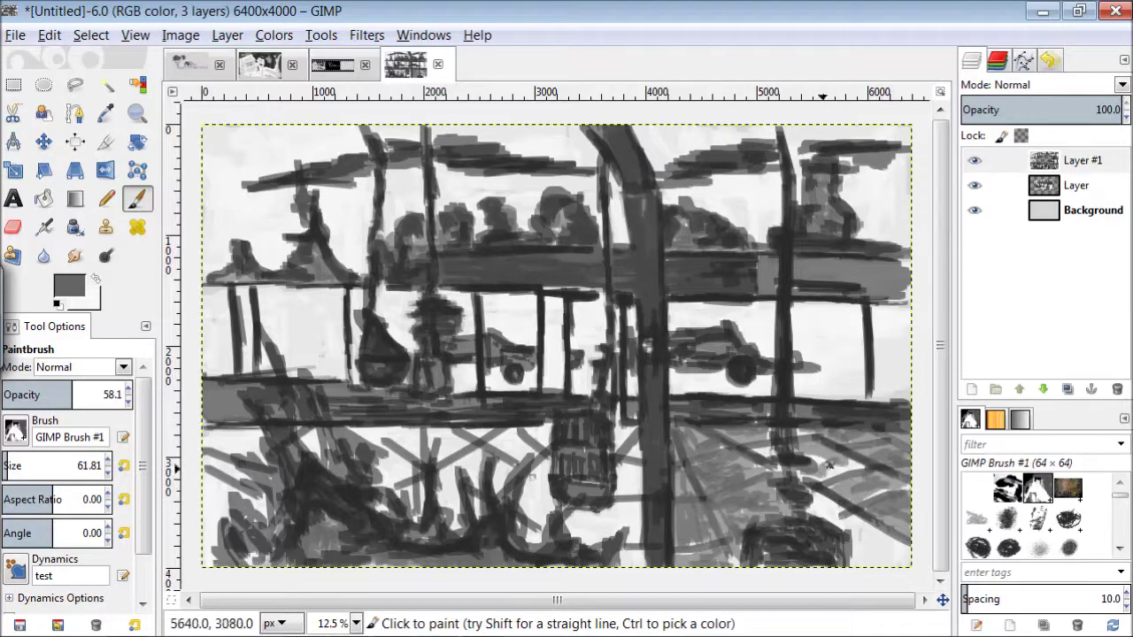
mouse_move(833, 520)
left_mouse_down()
mouse_move(885, 558)
mouse_move(850, 531)
left_mouse_up()
Step: Deepen the lower-right corner with darker grey 474747 strokes, then pick a lighter grey
left_click(70, 285)
left_click(326, 372)
mouse_move(814, 443)
left_mouse_down()
mouse_move(873, 467)
mouse_move(766, 461)
mouse_move(712, 509)
left_mouse_up()
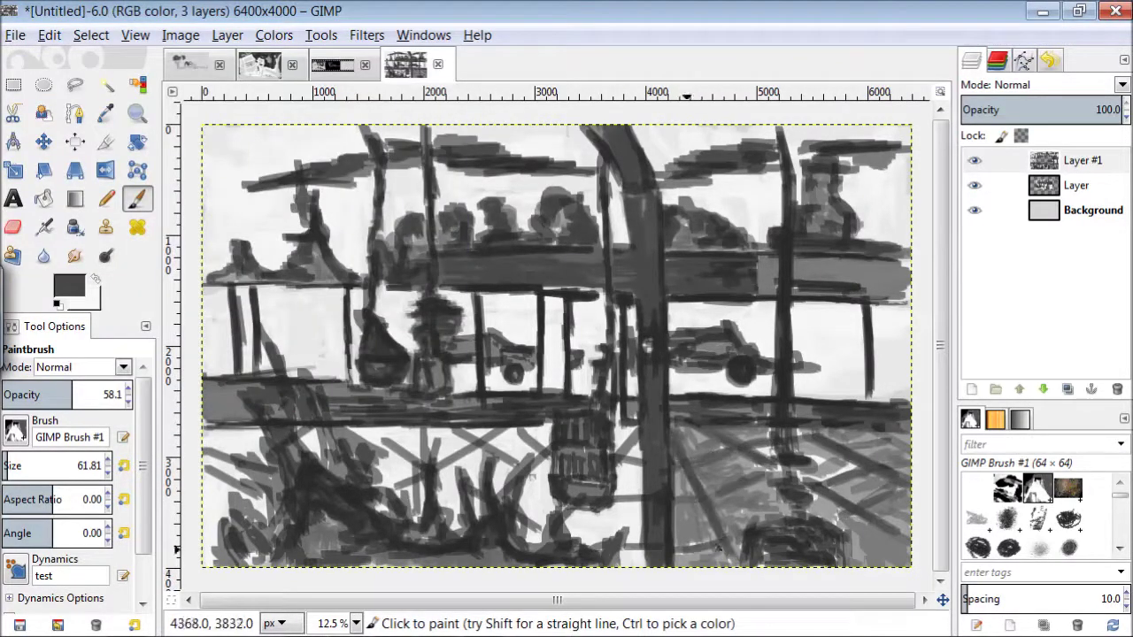
left_click(69, 285)
left_click(324, 372)
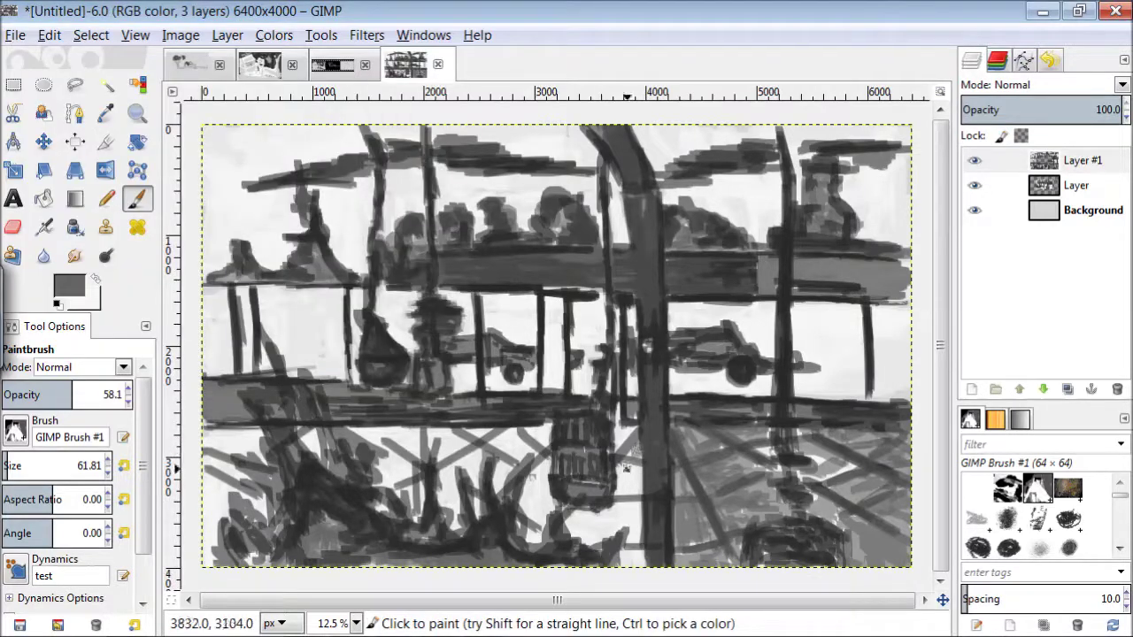
Step: Paint light grey below the barrel and dark strokes beside it and across the floor
mouse_move(623, 481)
left_mouse_down()
mouse_move(572, 520)
mouse_move(624, 523)
left_mouse_up()
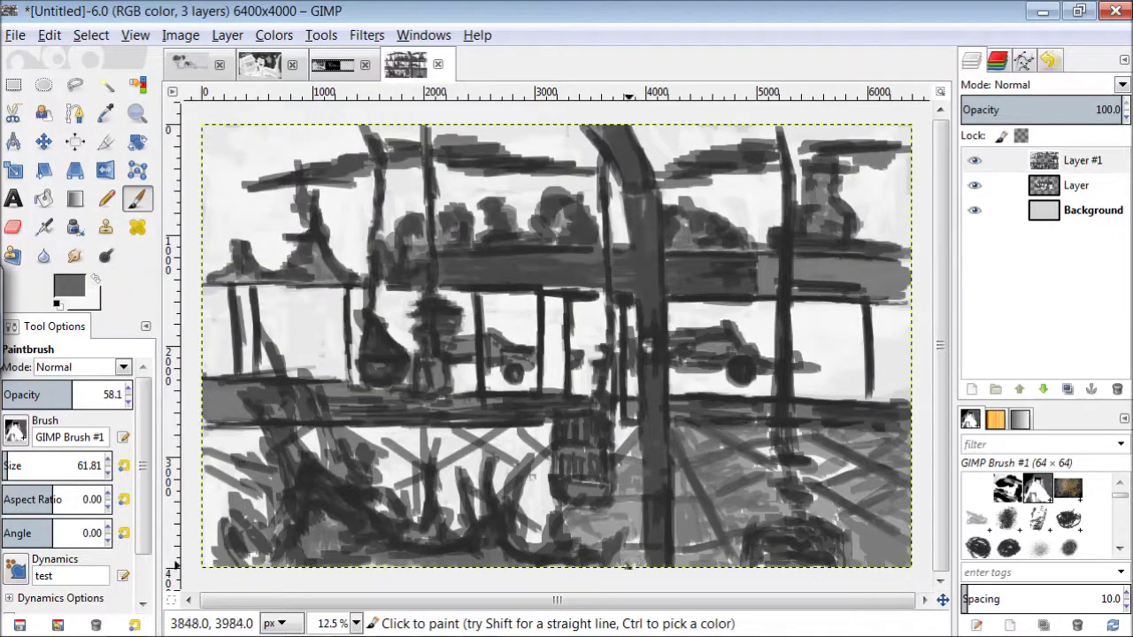
mouse_move(518, 519)
left_mouse_down()
mouse_move(543, 473)
mouse_move(524, 427)
mouse_move(442, 471)
left_mouse_up()
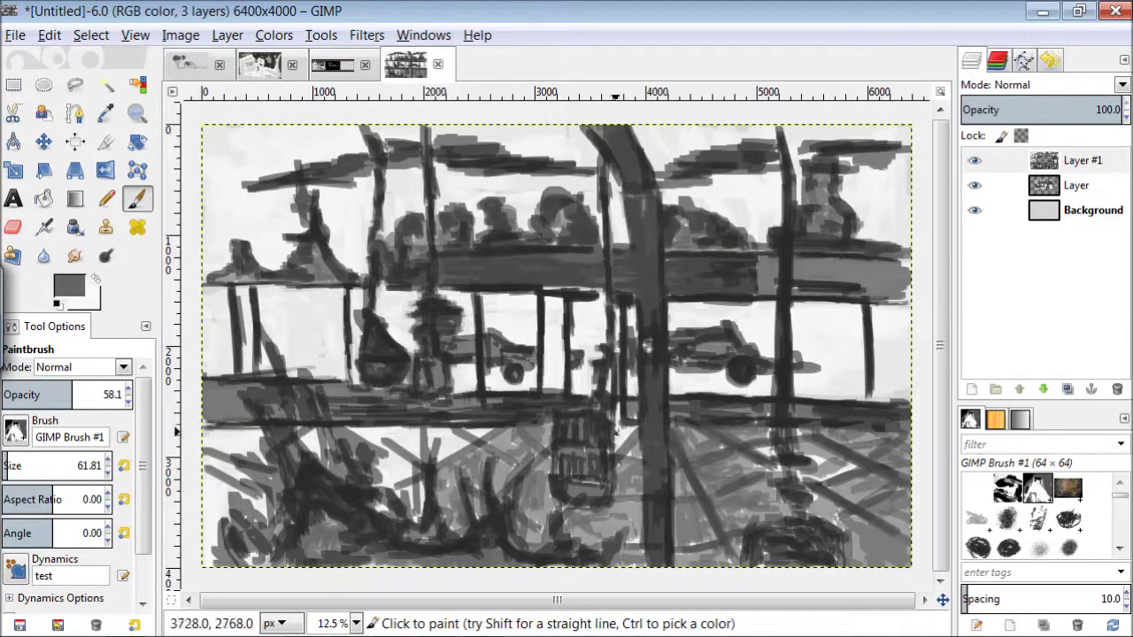
left_click_drag(752, 451, 848, 478)
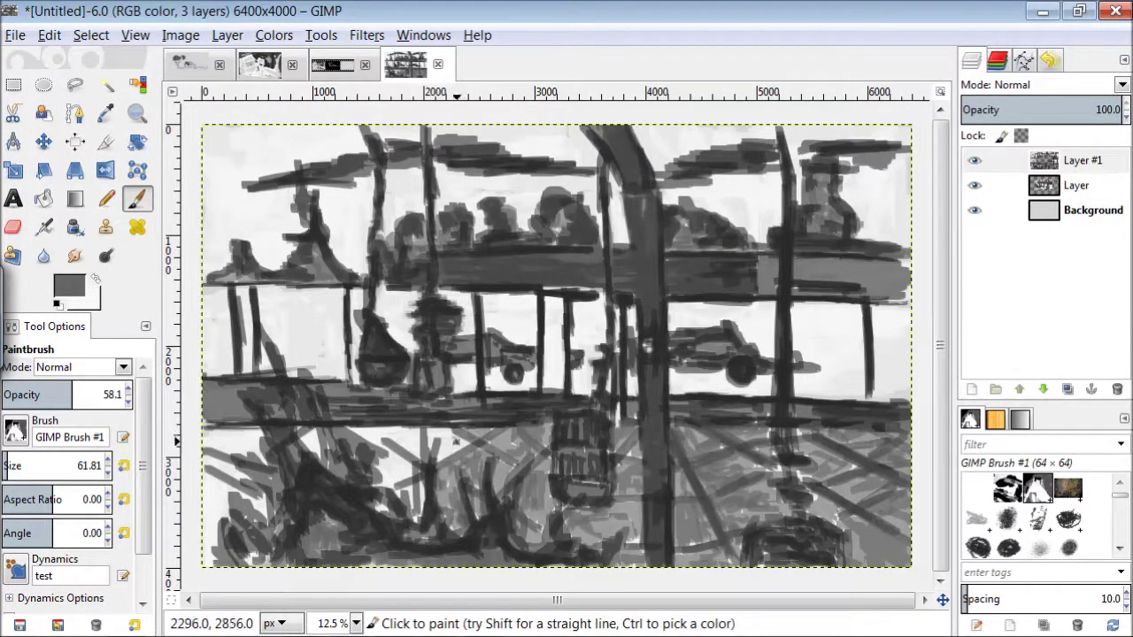
mouse_move(417, 435)
left_mouse_down()
mouse_move(387, 493)
mouse_move(374, 434)
mouse_move(231, 469)
mouse_move(204, 419)
left_mouse_up()
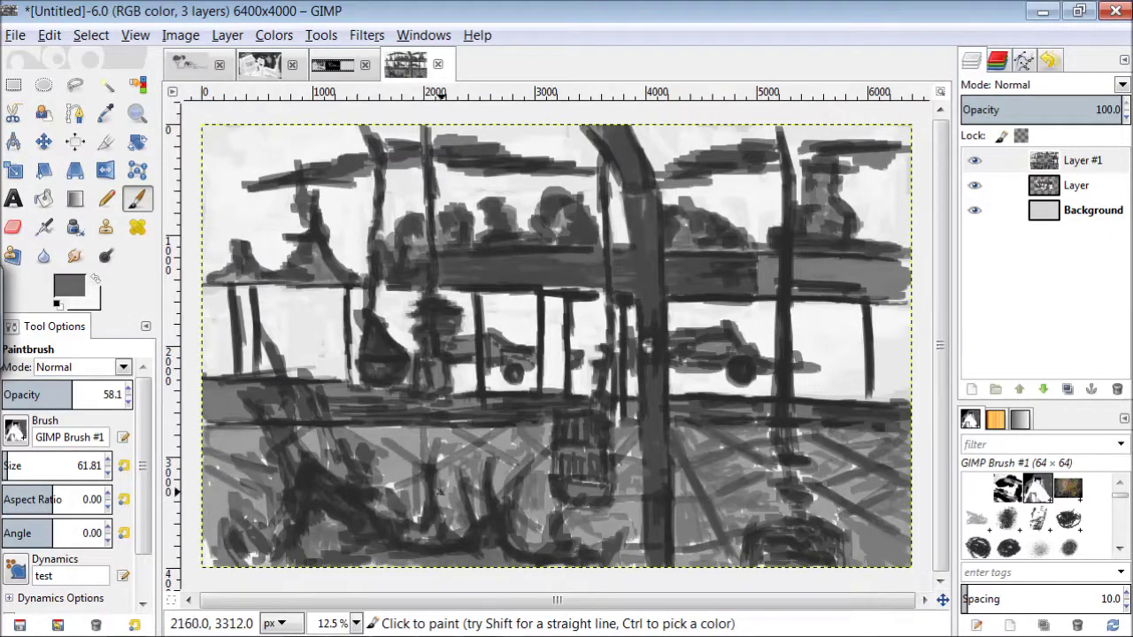
Step: In near-black, darken the lower floor and draw a horizontal beam across the lower canvas
left_click(378, 427, "ctrl")
mouse_move(820, 451)
left_mouse_down()
mouse_move(855, 479)
mouse_move(702, 491)
mouse_move(707, 456)
left_mouse_up()
mouse_move(512, 468)
left_mouse_down()
mouse_move(536, 412)
mouse_move(269, 493)
left_mouse_up()
left_click_drag(848, 379, 682, 377)
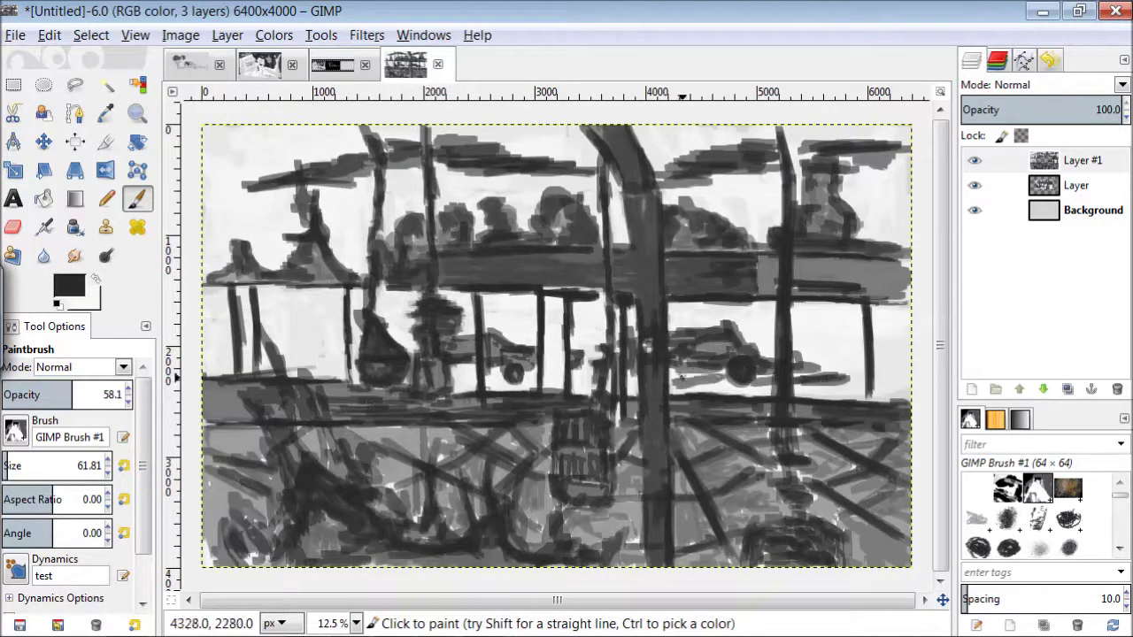
left_click_drag(536, 380, 316, 361)
Step: Add light grey highlights along the bottom edge and across the lower floor
left_click(69, 285)
left_click(321, 369)
mouse_move(349, 509)
left_mouse_down()
mouse_move(322, 557)
mouse_move(363, 559)
left_mouse_up()
mouse_move(747, 522)
left_mouse_down()
mouse_move(827, 497)
mouse_move(854, 534)
left_mouse_up()
mouse_move(407, 557)
left_mouse_down()
mouse_move(361, 566)
mouse_move(514, 556)
left_mouse_up()
left_click_drag(244, 556, 319, 560)
left_click_drag(504, 562, 535, 569)
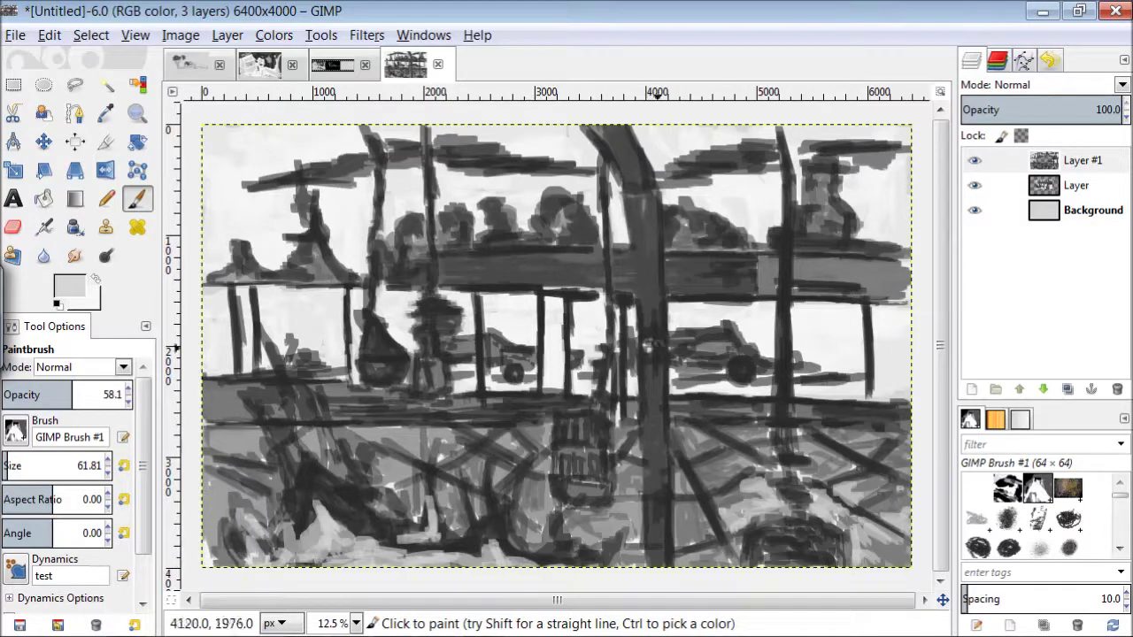
mouse_move(708, 530)
left_mouse_down()
mouse_move(717, 471)
mouse_move(748, 447)
left_mouse_up()
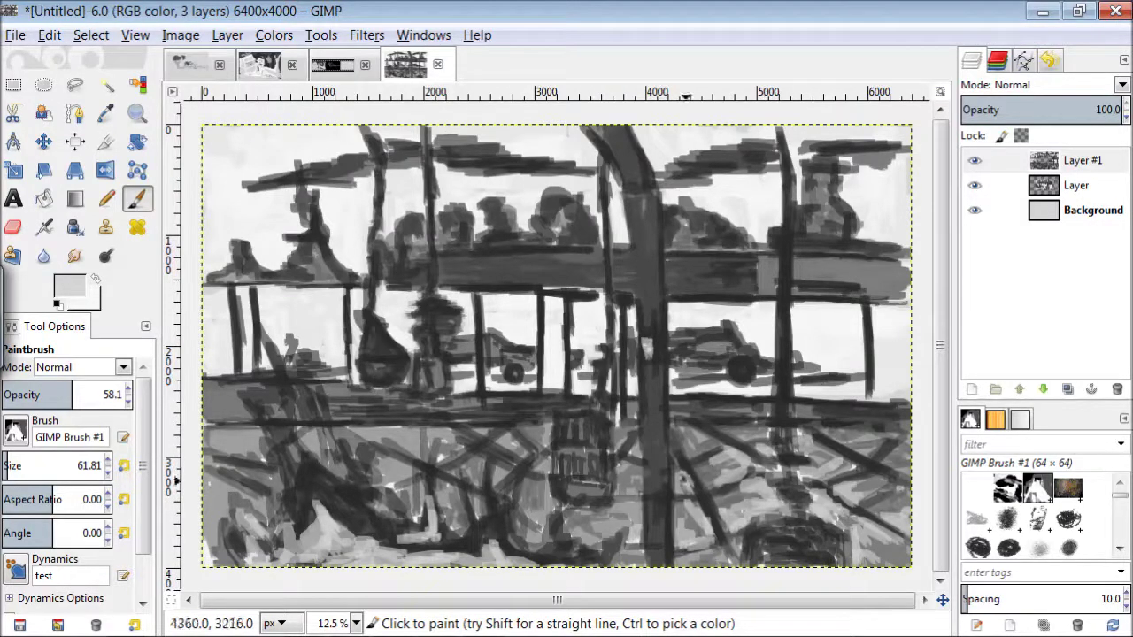
left_click_drag(359, 432, 527, 492)
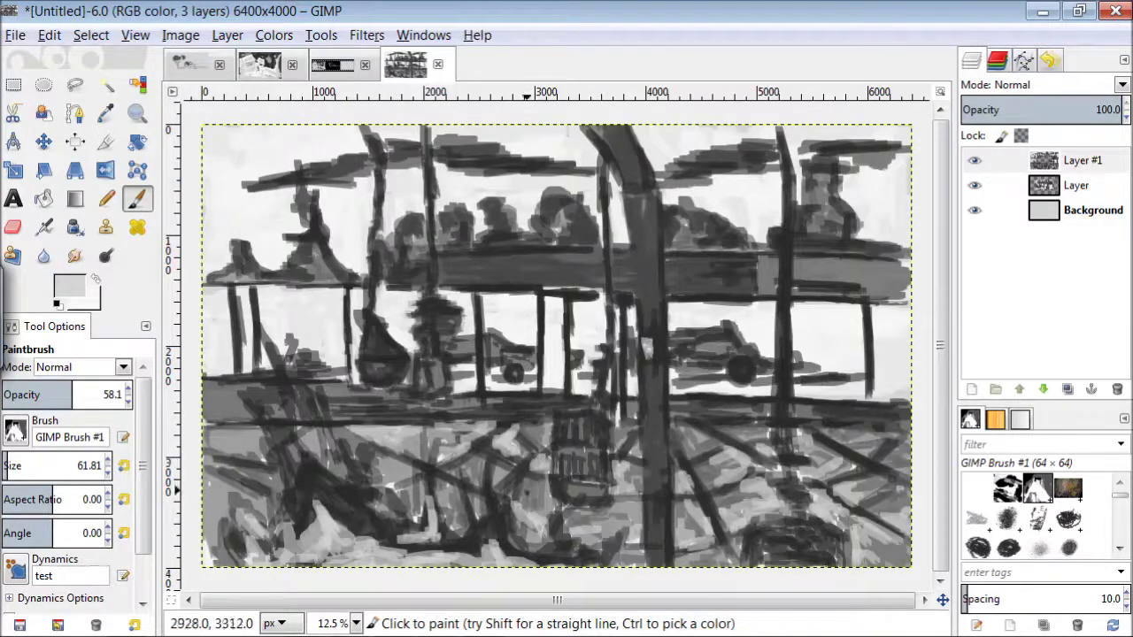